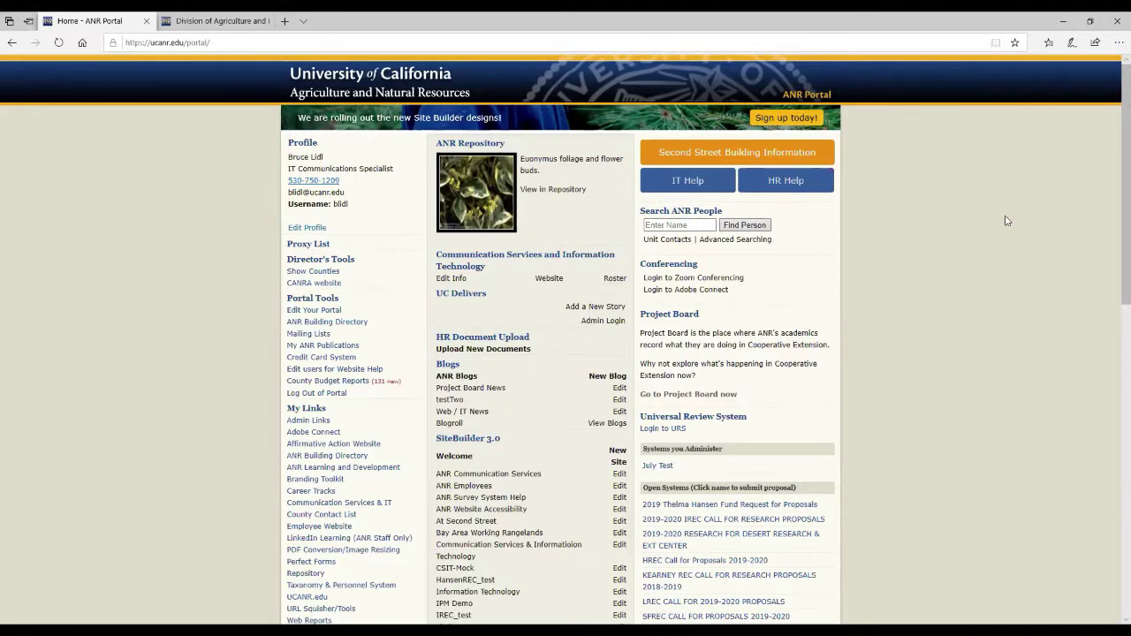
Find the SiteBuilder 3.0 section in the ANR Portal and start a New Site.
scroll(999, 220, "down", 3)
scroll(494, 132, "down", 2)
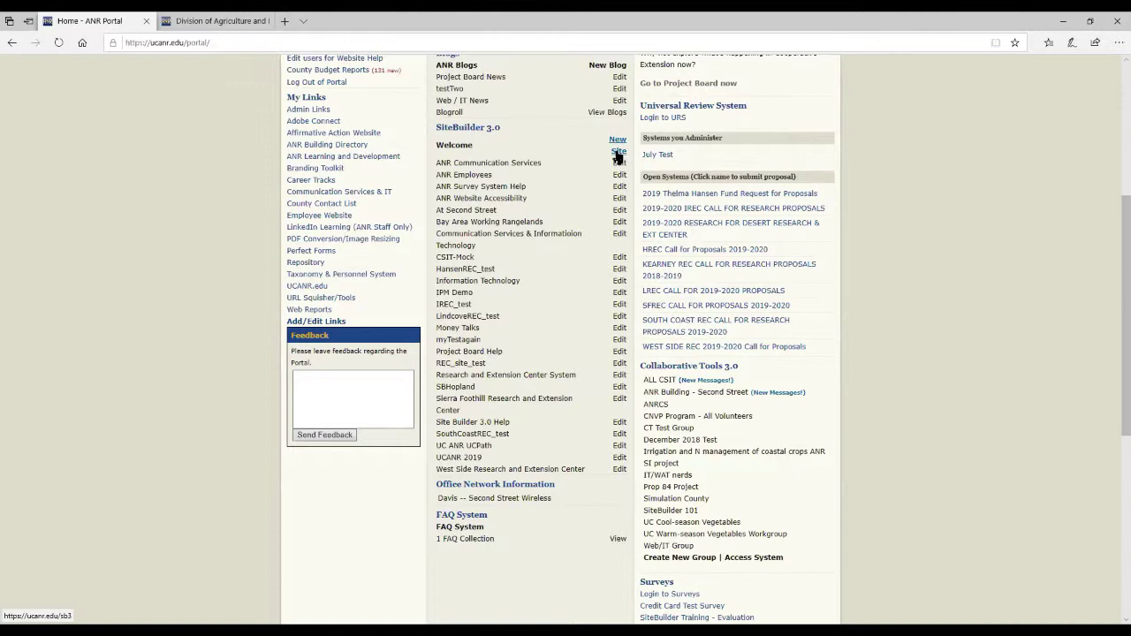
scroll(631, 198, "up", 1)
scroll(618, 199, "up", 2)
left_click(619, 199)
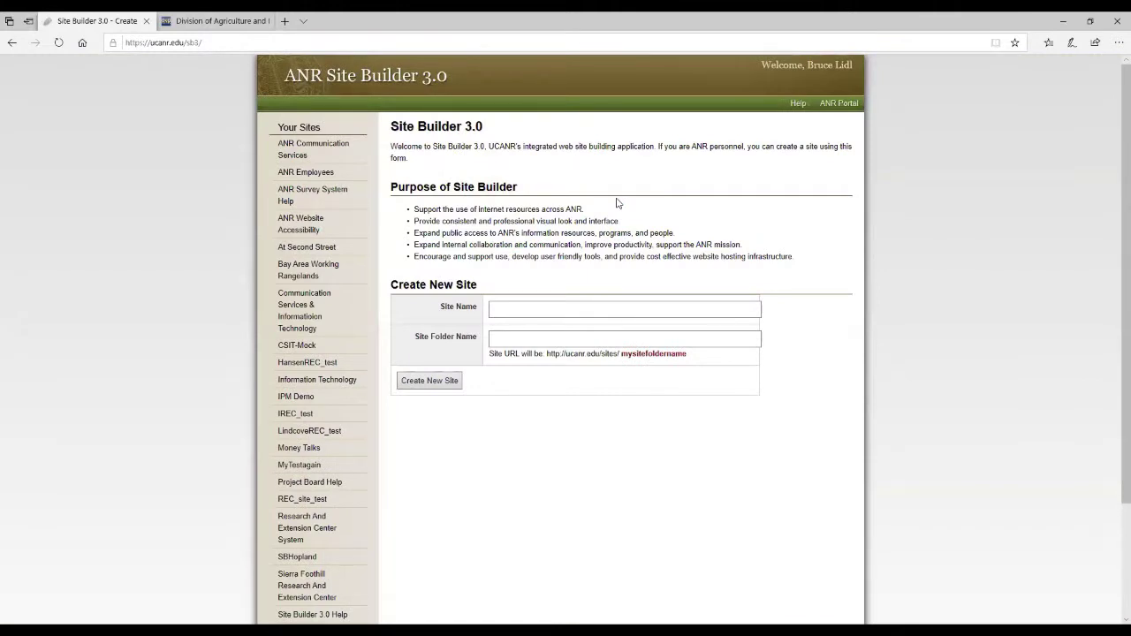
Enter WebinarTest as both Site Name and Site Folder Name, then highlight the URL preview.
left_click(527, 312)
left_click(528, 312)
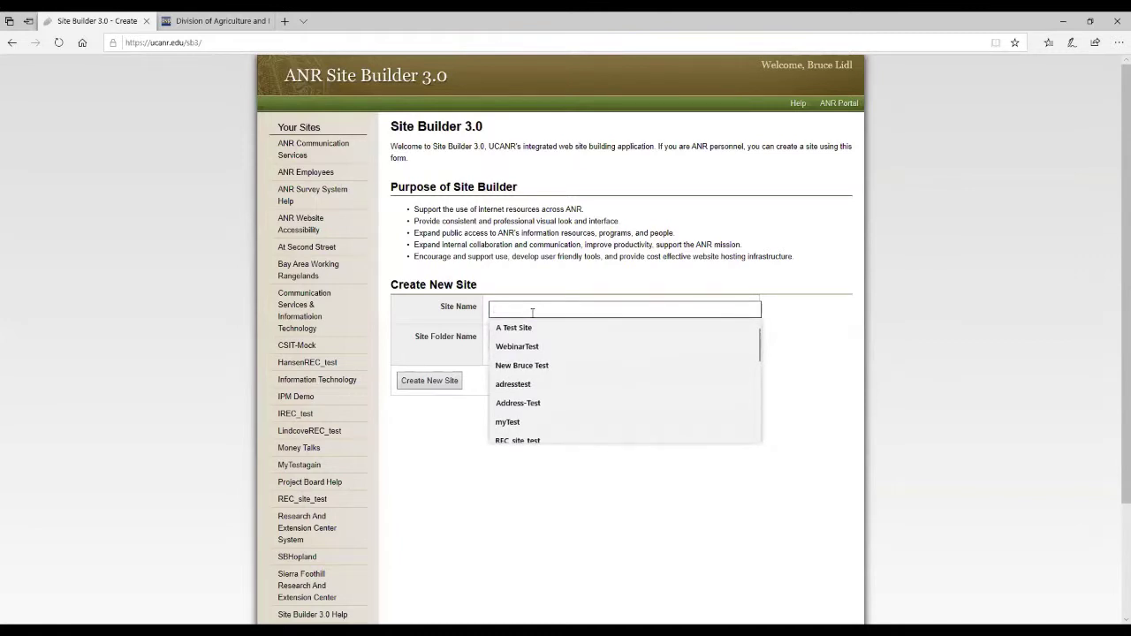
type("WebinarTest")
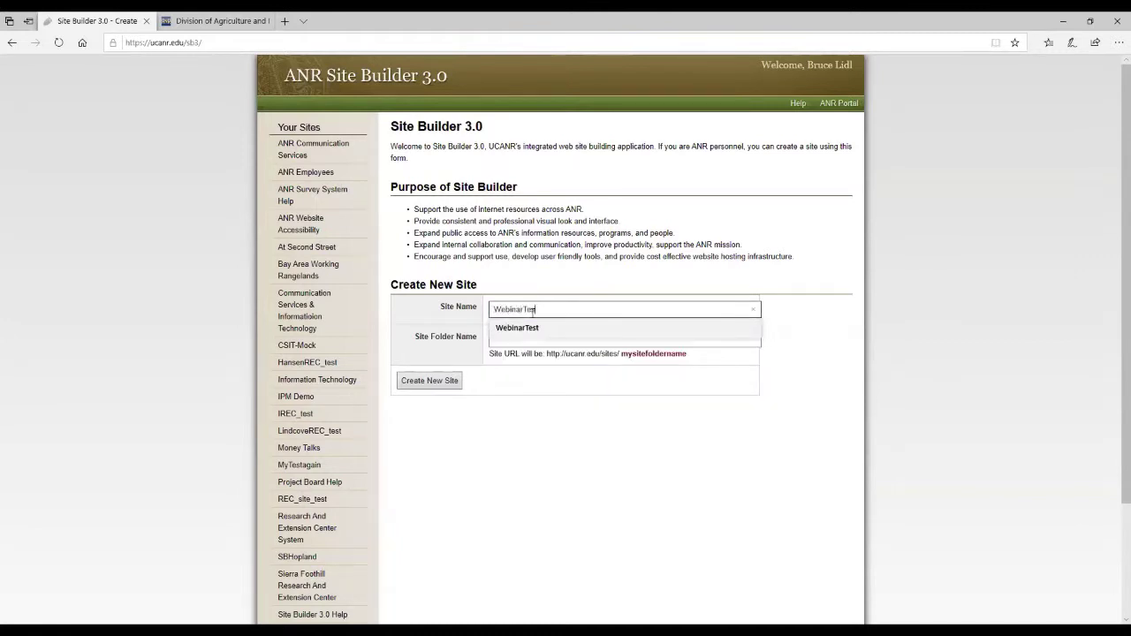
key("Tab")
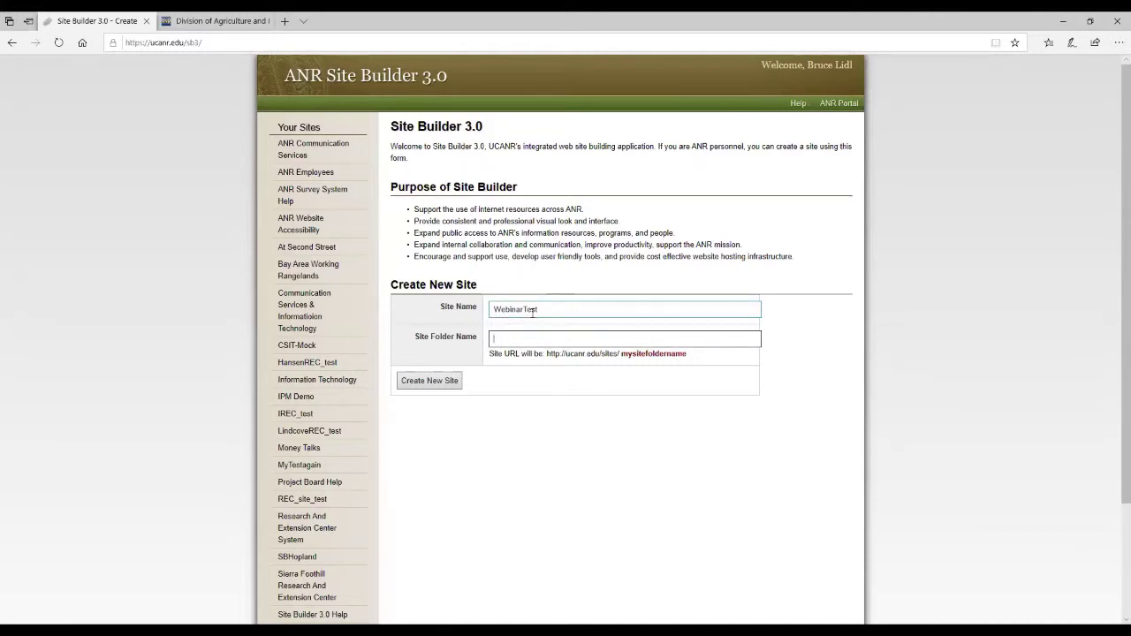
type("Webinar")
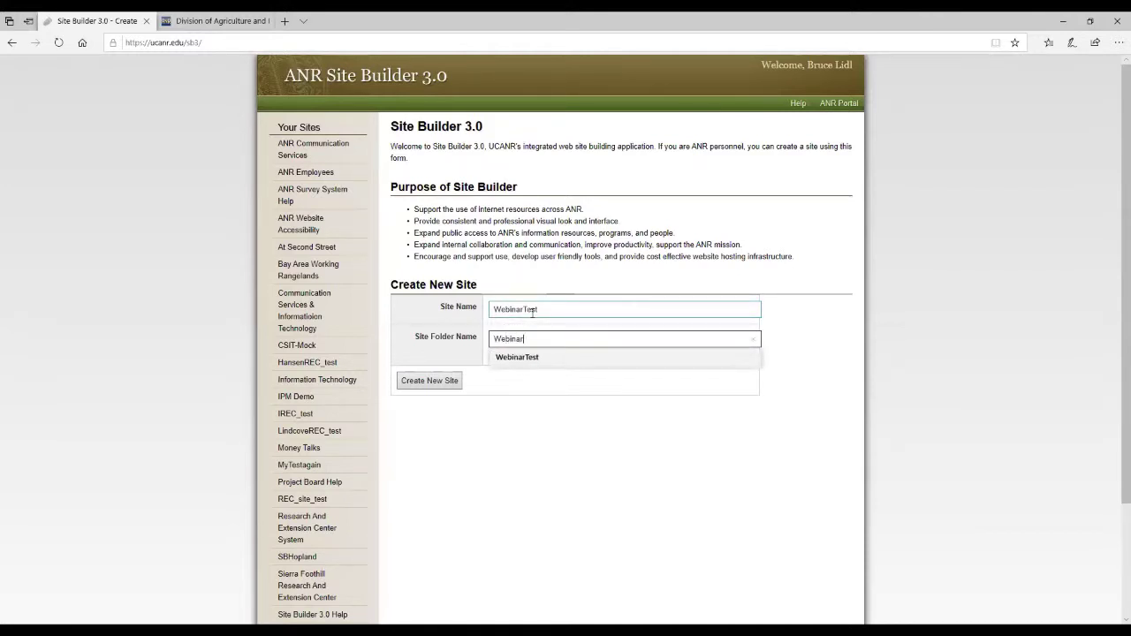
type("Test")
left_click(817, 314)
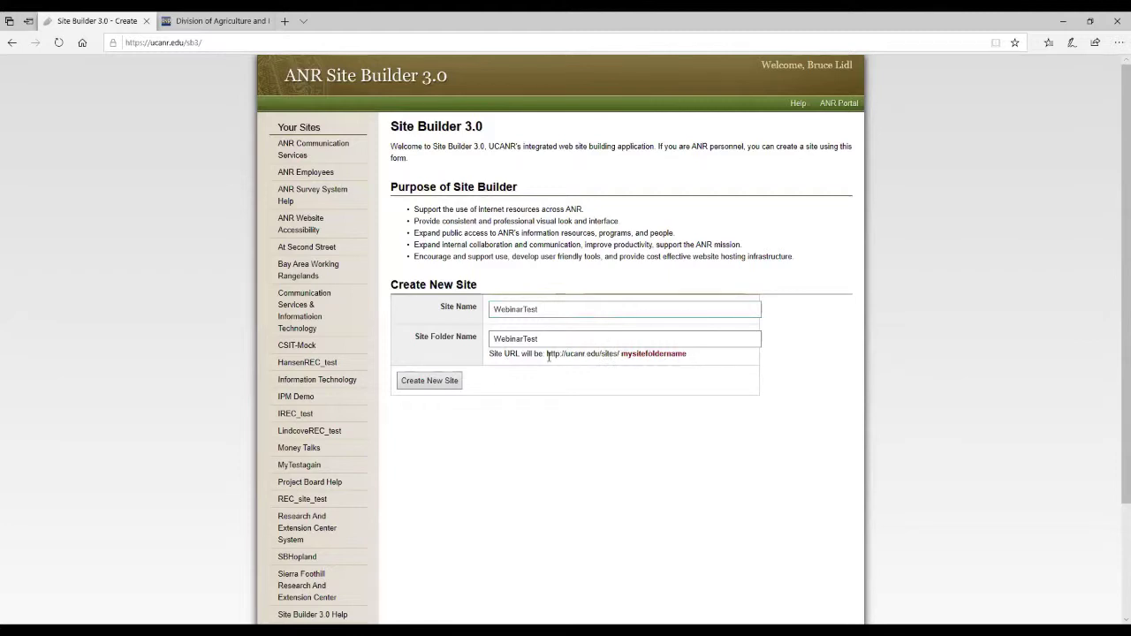
left_click_drag(547, 354, 700, 359)
left_click(707, 363)
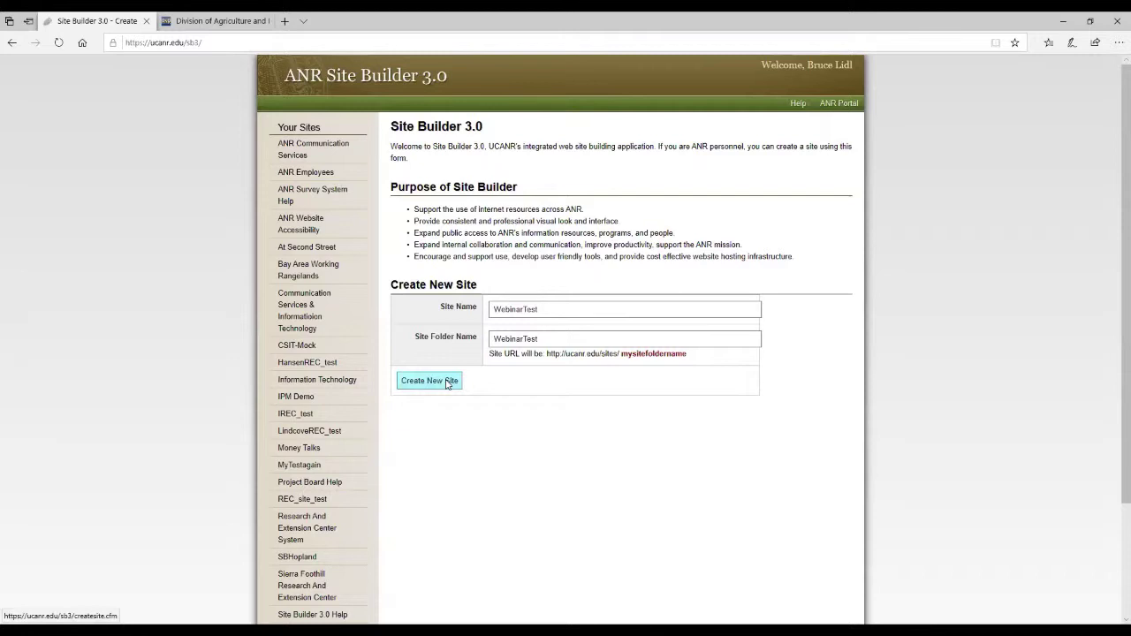
Create the WebinarTest site and accept the Terms of Use.
left_click(448, 382)
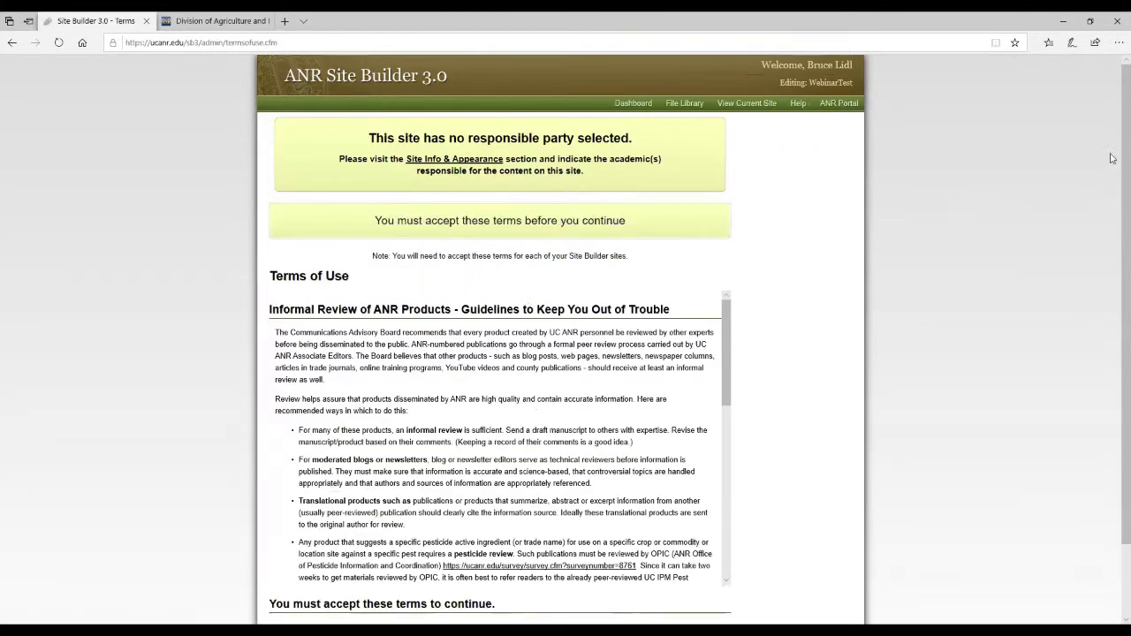
left_click_drag(1113, 151, 1114, 324)
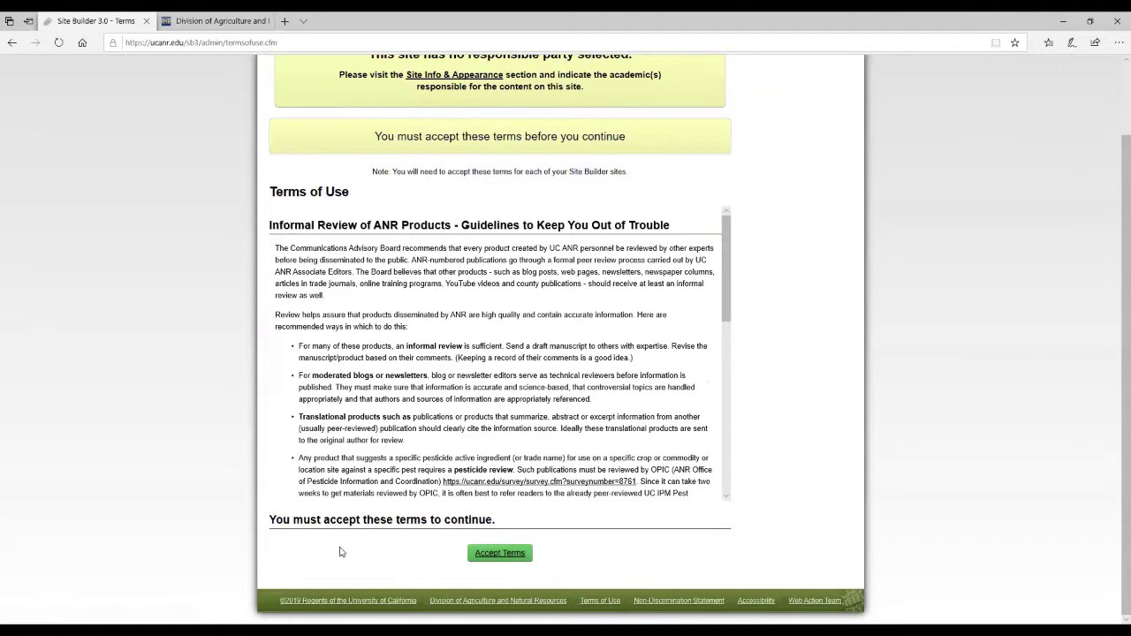
left_click(505, 557)
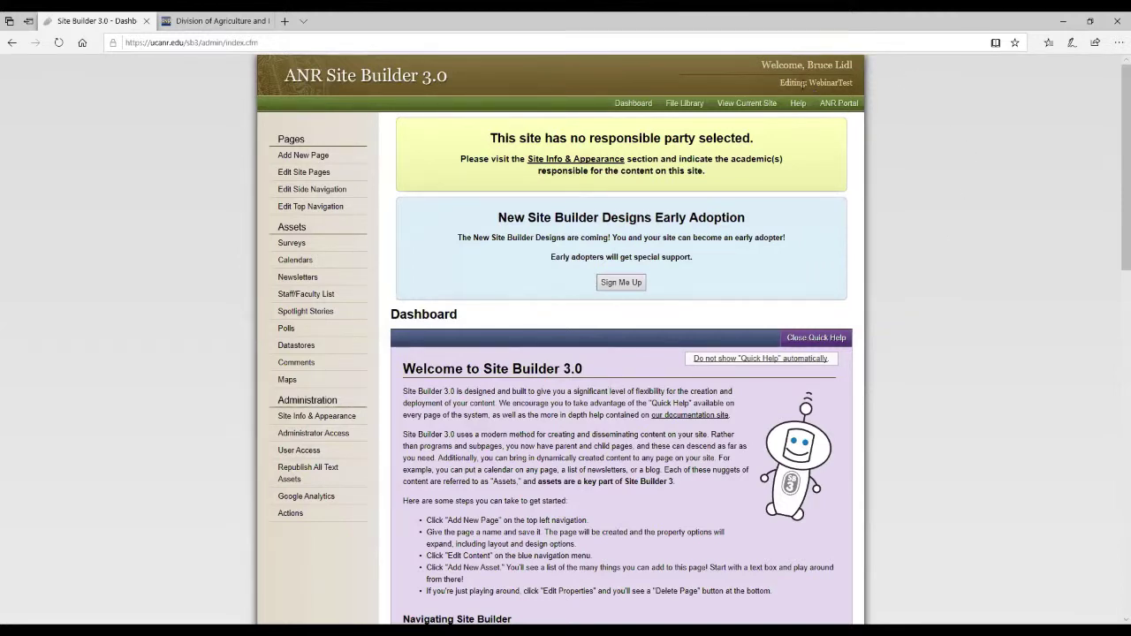
double_click(814, 82)
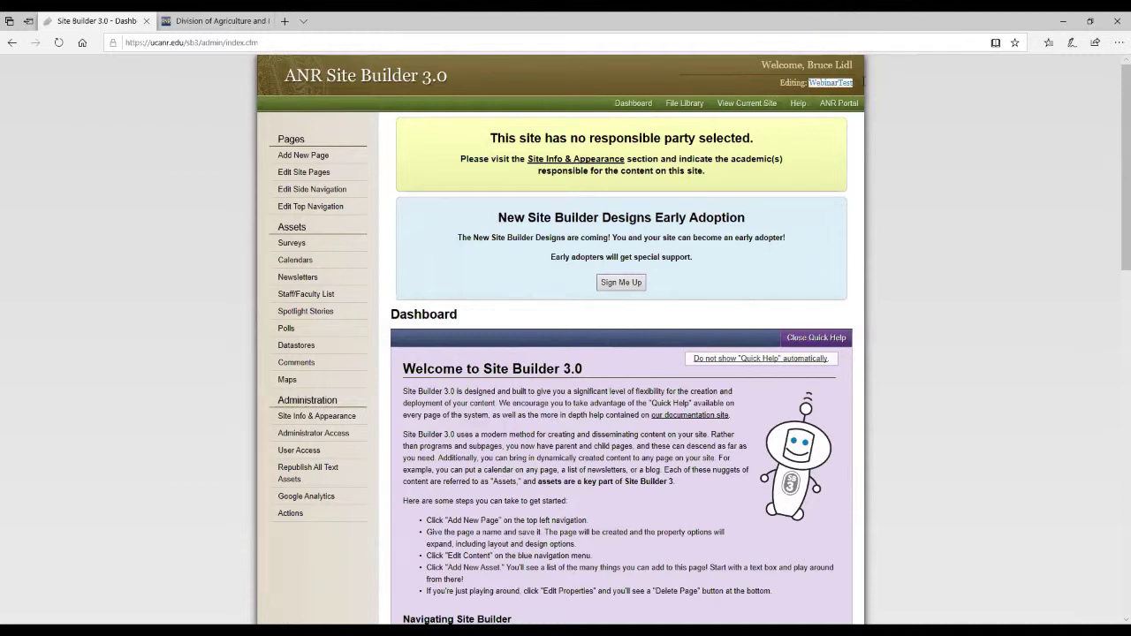
left_click(935, 113)
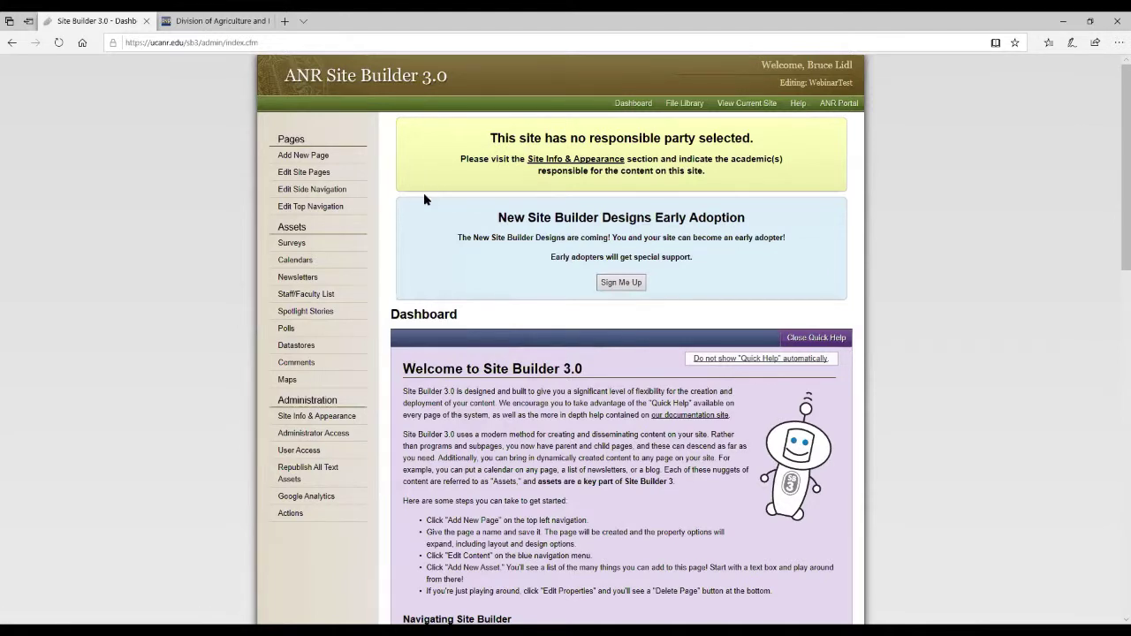
Open Edit Site Pages to see WebinarTest's page list with only the Home Page.
left_click(300, 176)
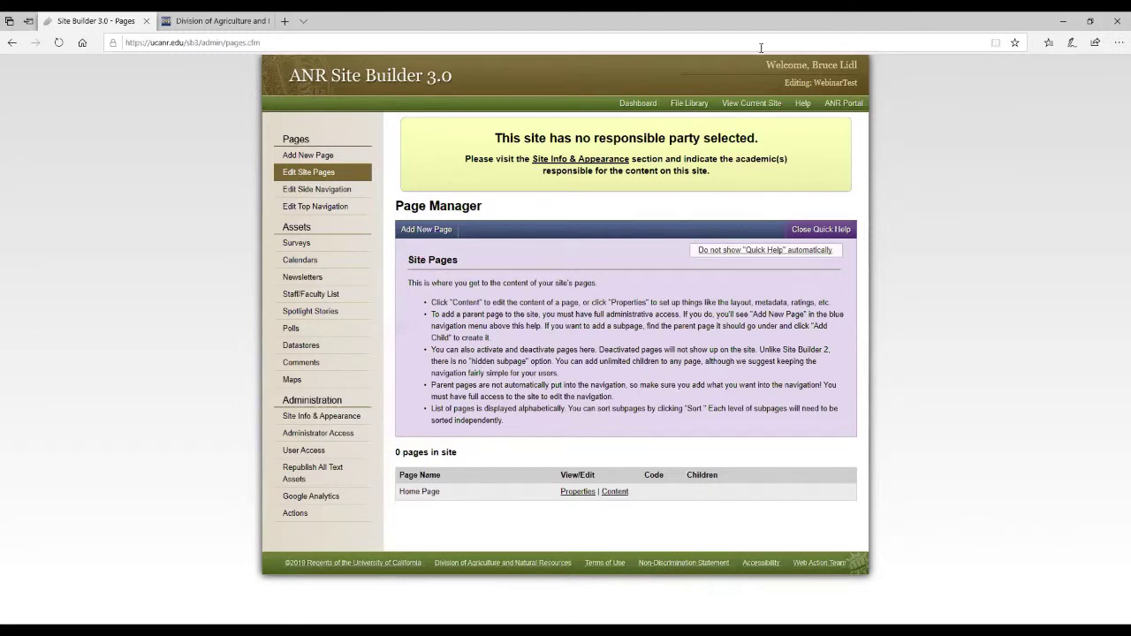
Open the live site ucanr.edu/sites/WebinarTest/ in a new tab and show its address.
right_click(753, 107)
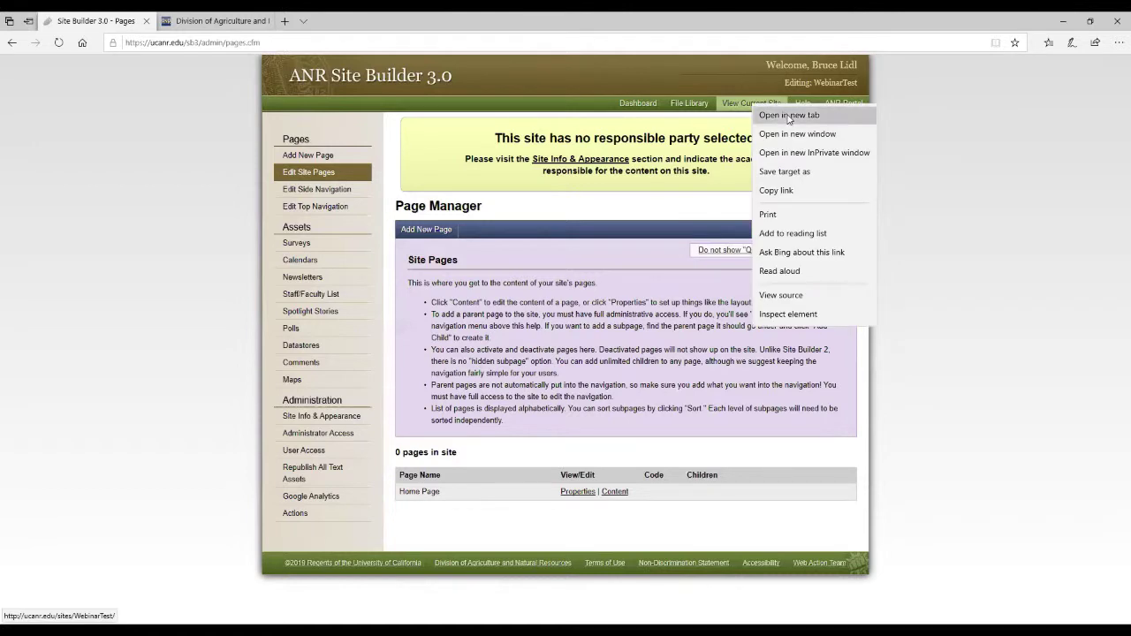
left_click(790, 114)
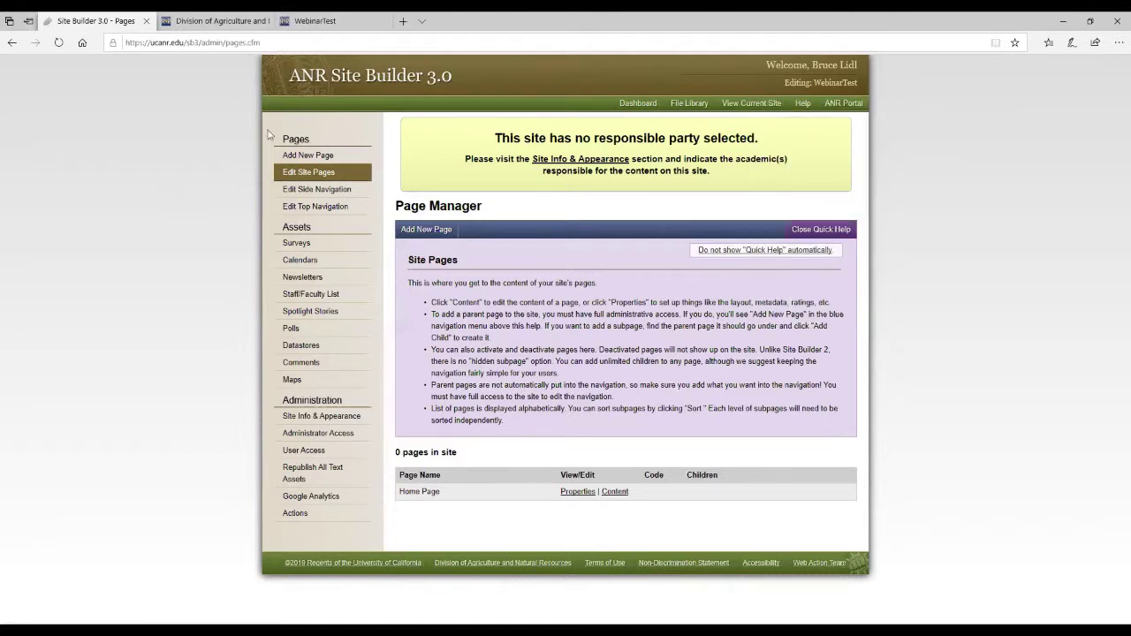
left_click(339, 17)
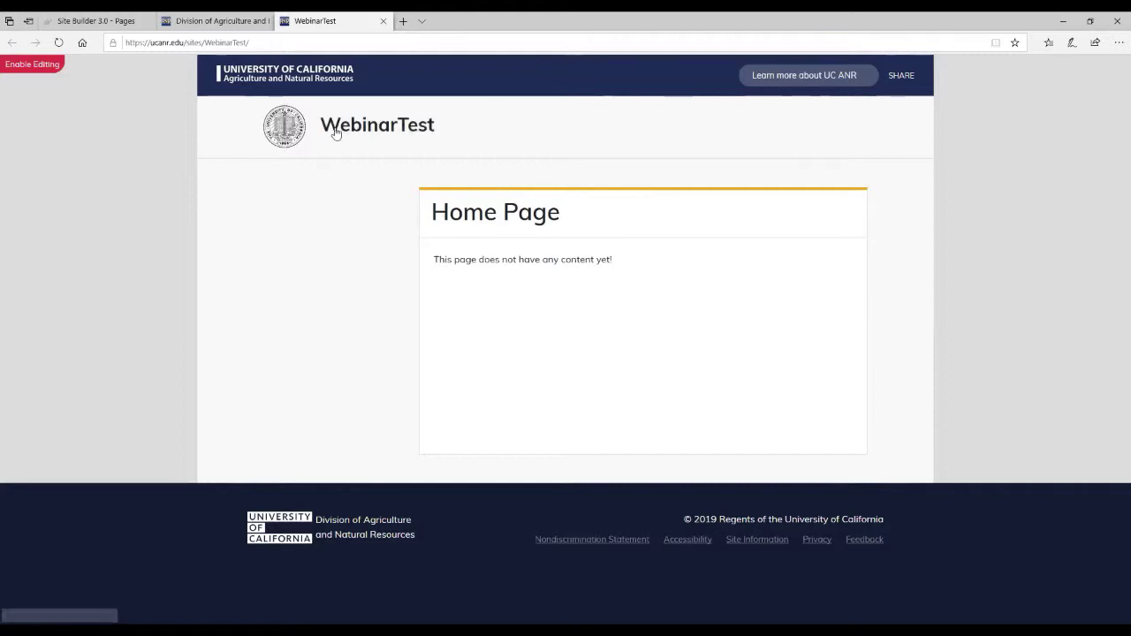
left_click(250, 41)
left_click(263, 42)
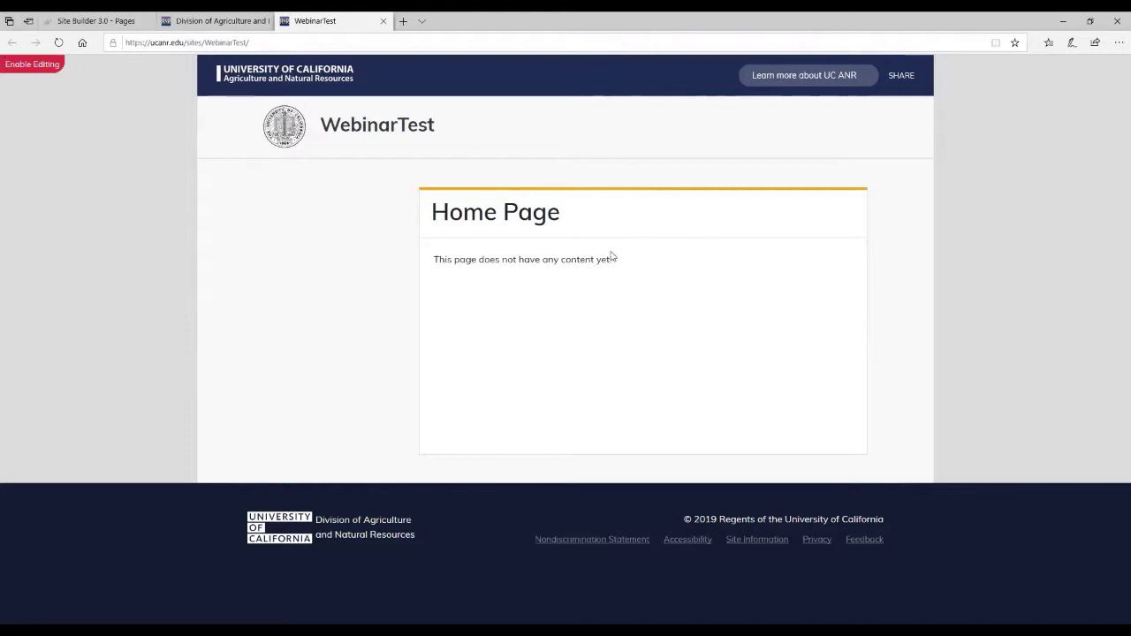
Return to Page Manager and open Edit Content for the Home Page.
left_click(77, 18)
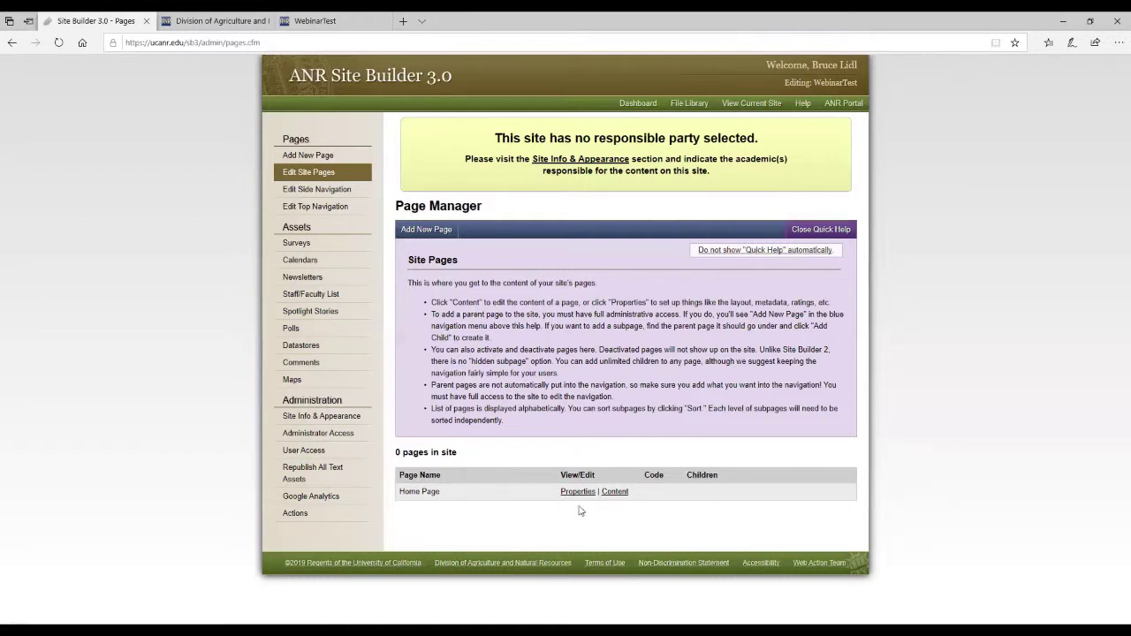
left_click(614, 495)
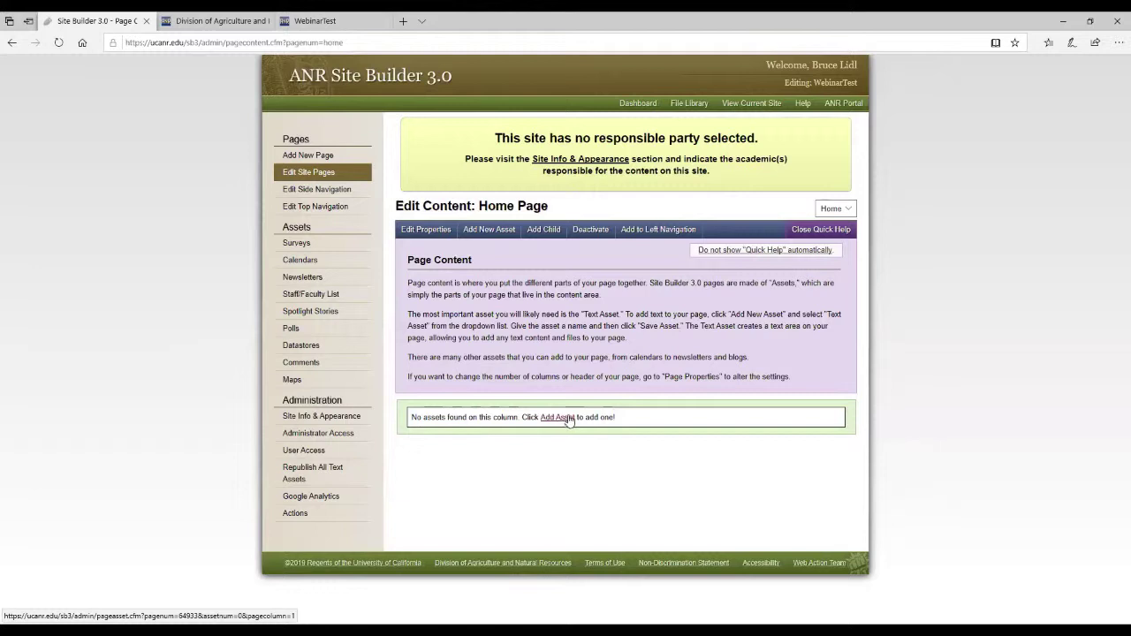
Add a Text Box asset to the Home Page named 'My Text Box'.
left_click(568, 419)
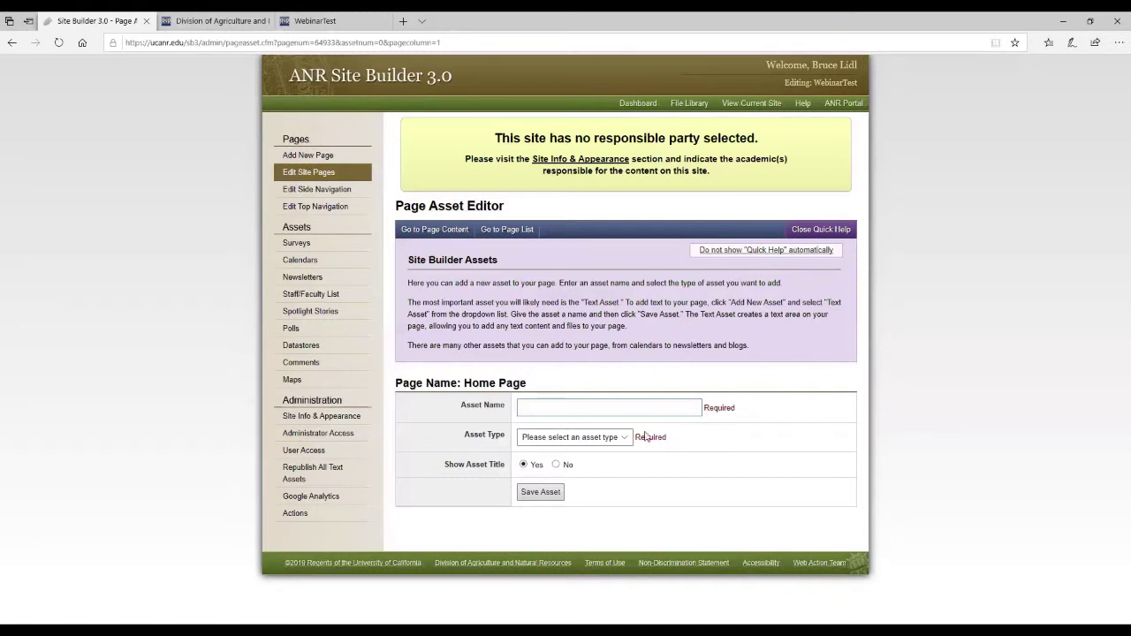
left_click(620, 438)
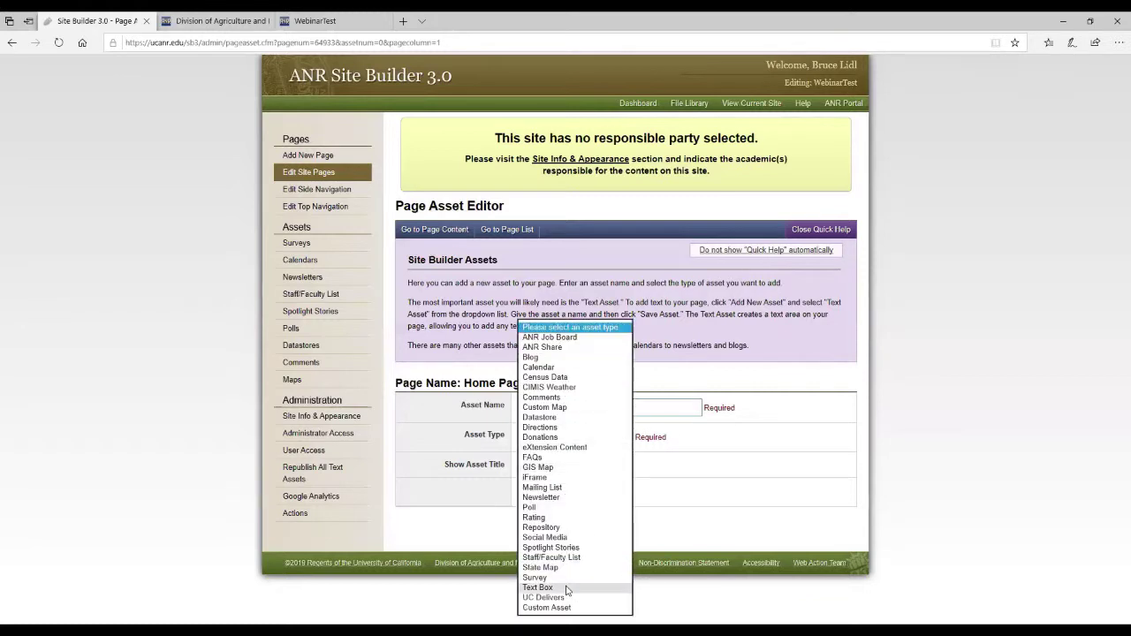
left_click(566, 587)
left_click(565, 408)
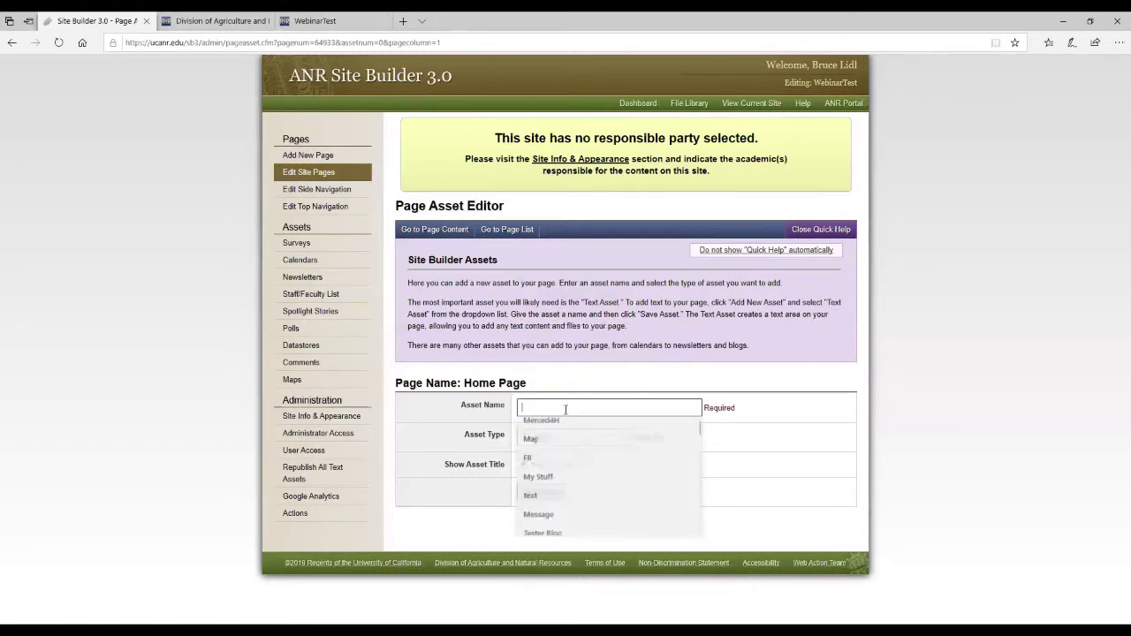
type("My Tex")
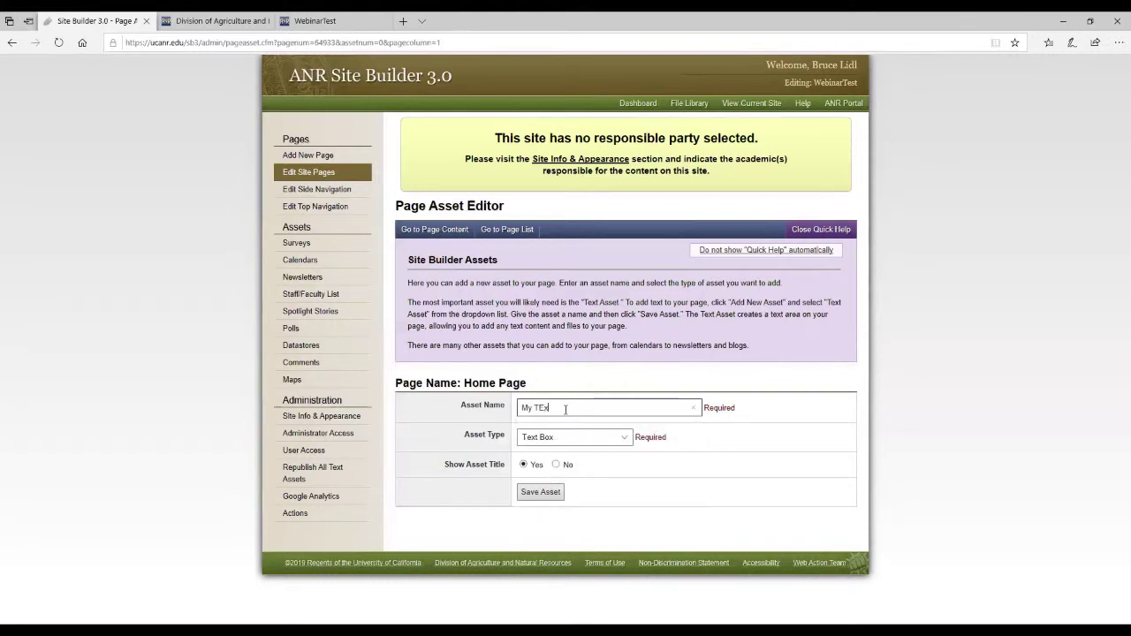
key("BackSpace")
type("ext Box")
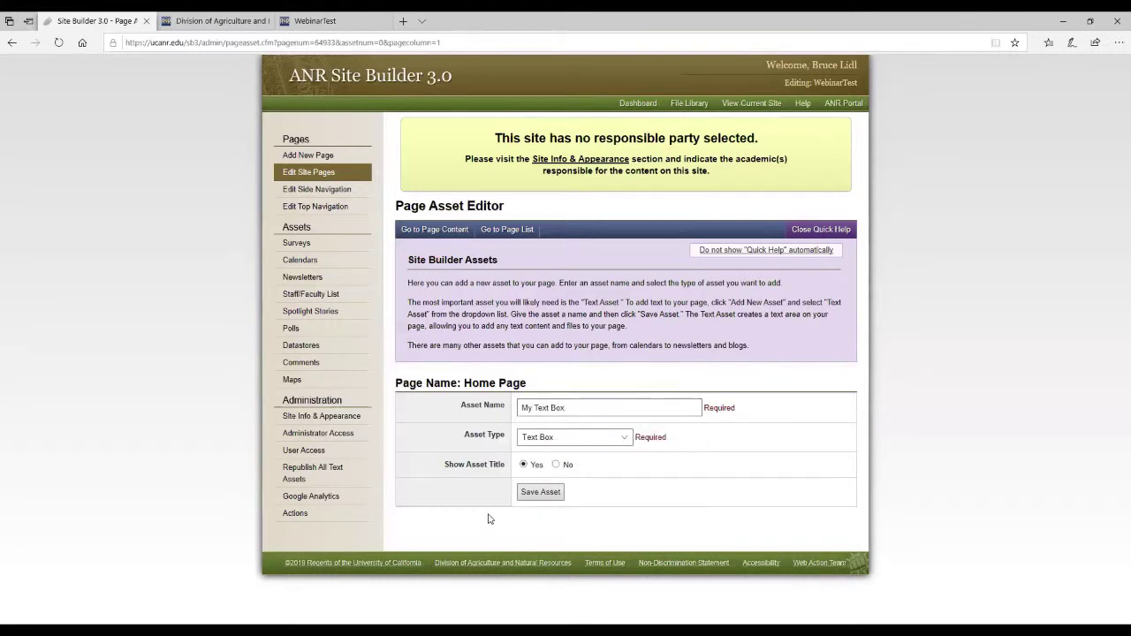
Save the new asset and paste the lorem ipsum passage into its text area.
left_click(543, 492)
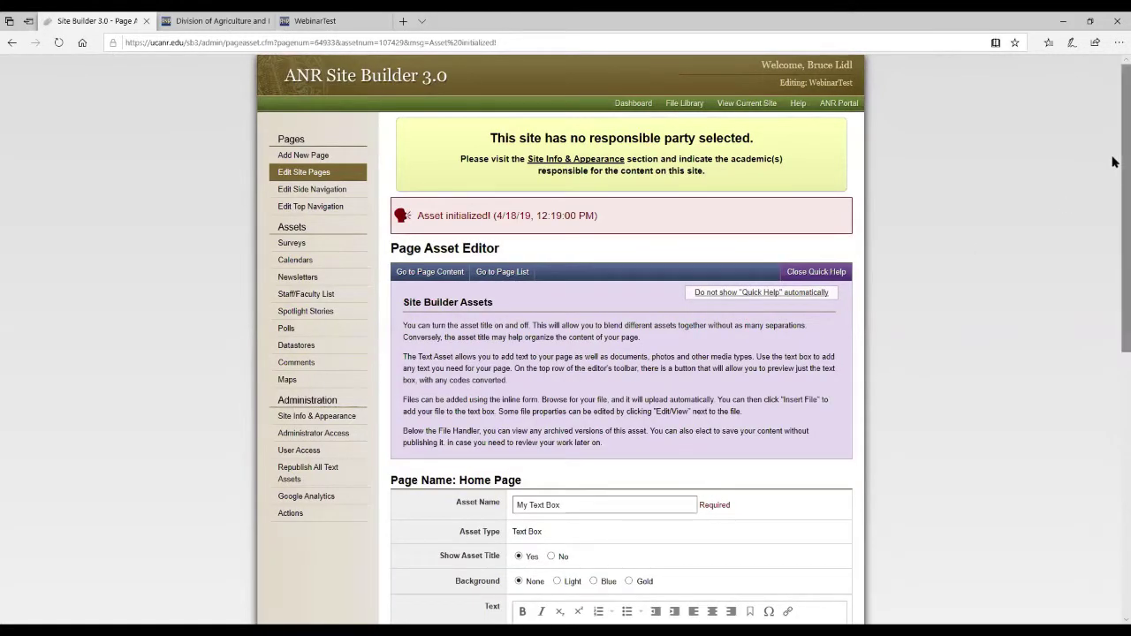
scroll(1114, 329, "down", 4)
left_click(665, 353)
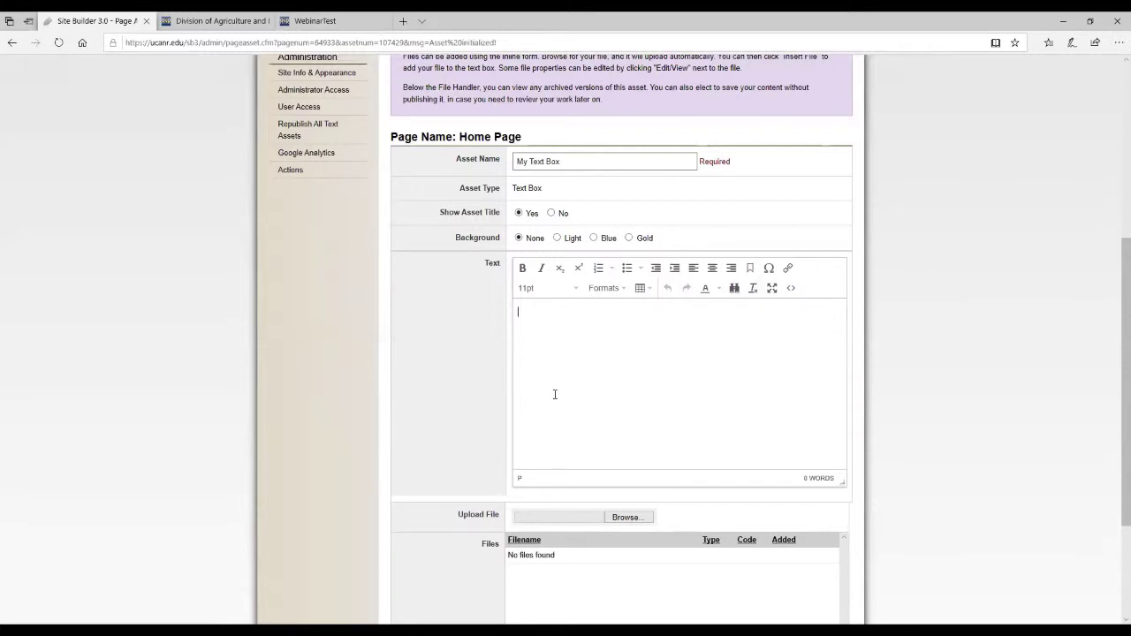
key("ctrl+v")
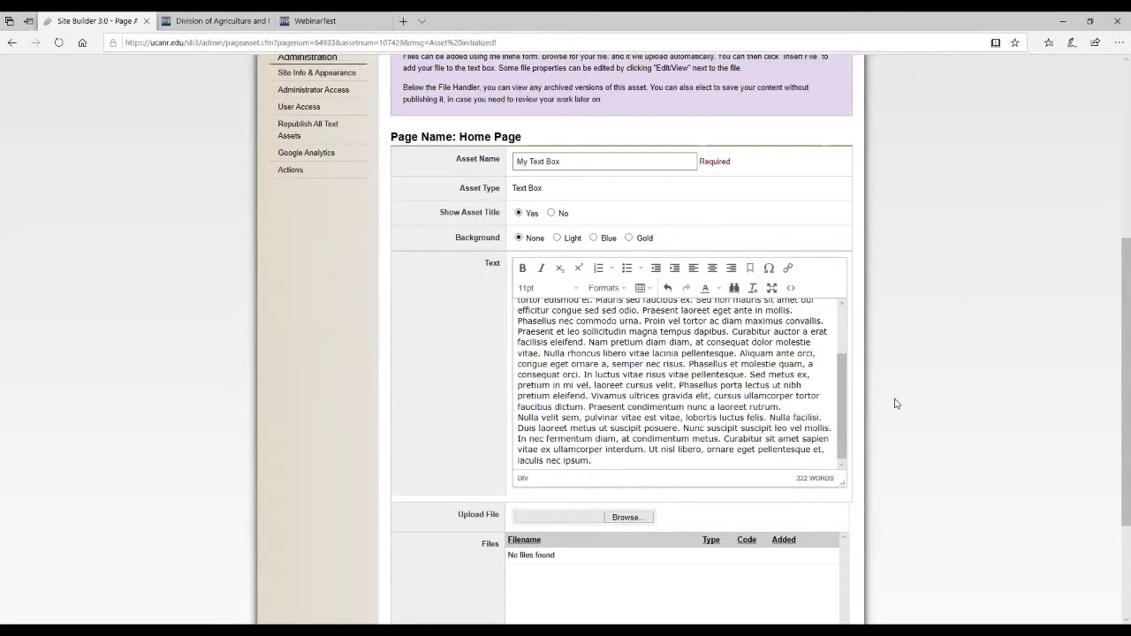
Break the text into paragraphs before 'Phasellus nec commodo urna' and 'Nulla velit sem'.
scroll(674, 358, "up", 2)
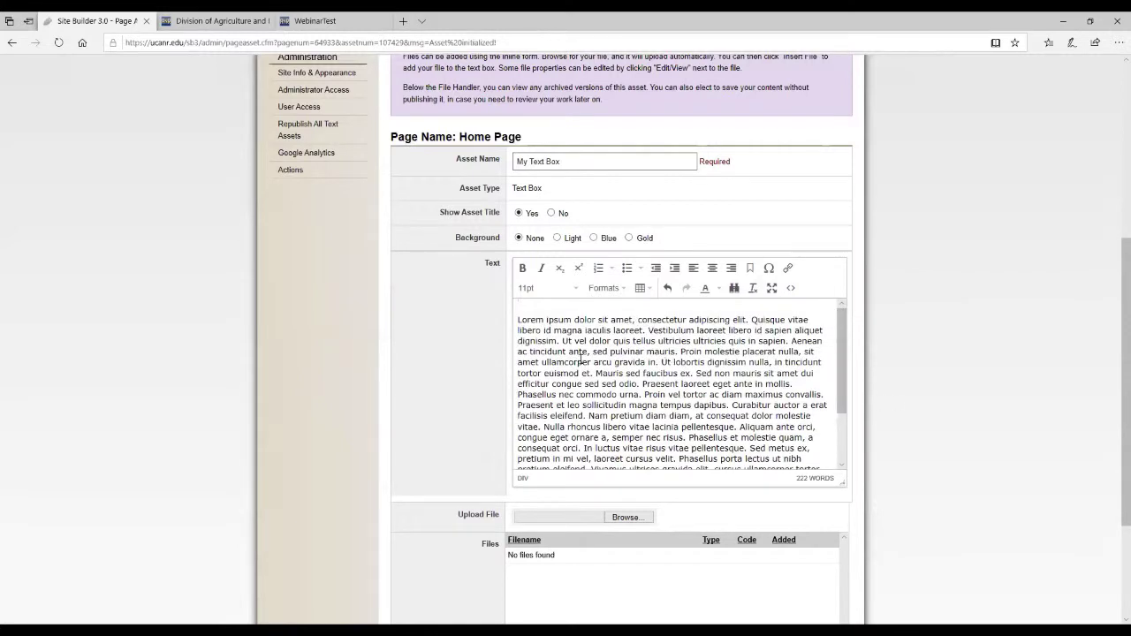
left_click(519, 394)
key("Return")
scroll(873, 331, "down", 2)
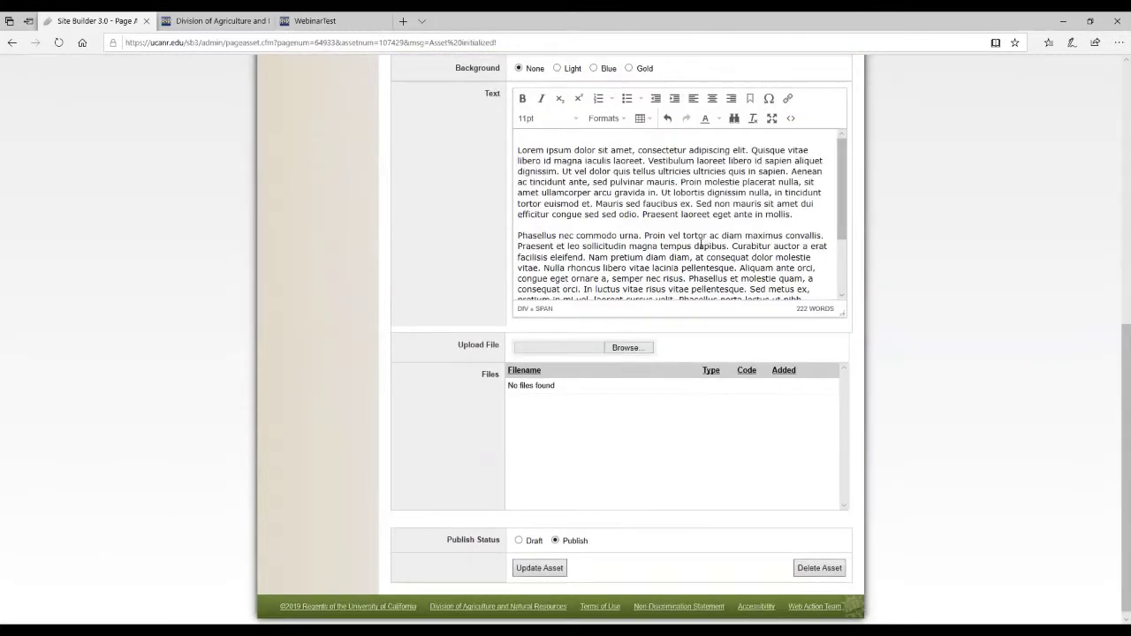
scroll(583, 287, "down", 2)
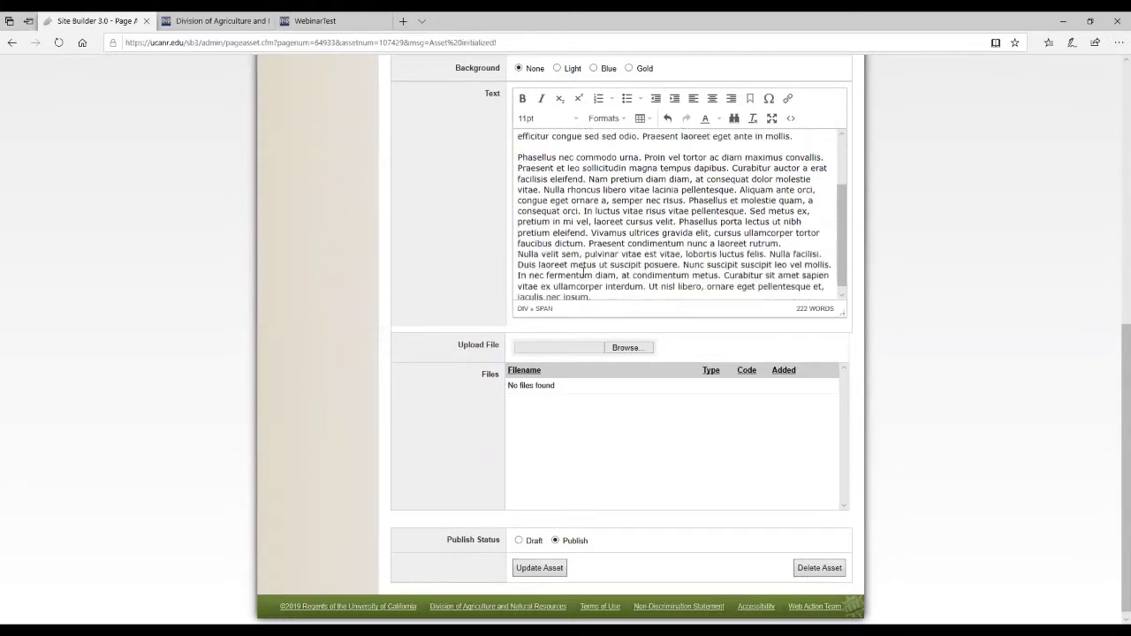
left_click(520, 252)
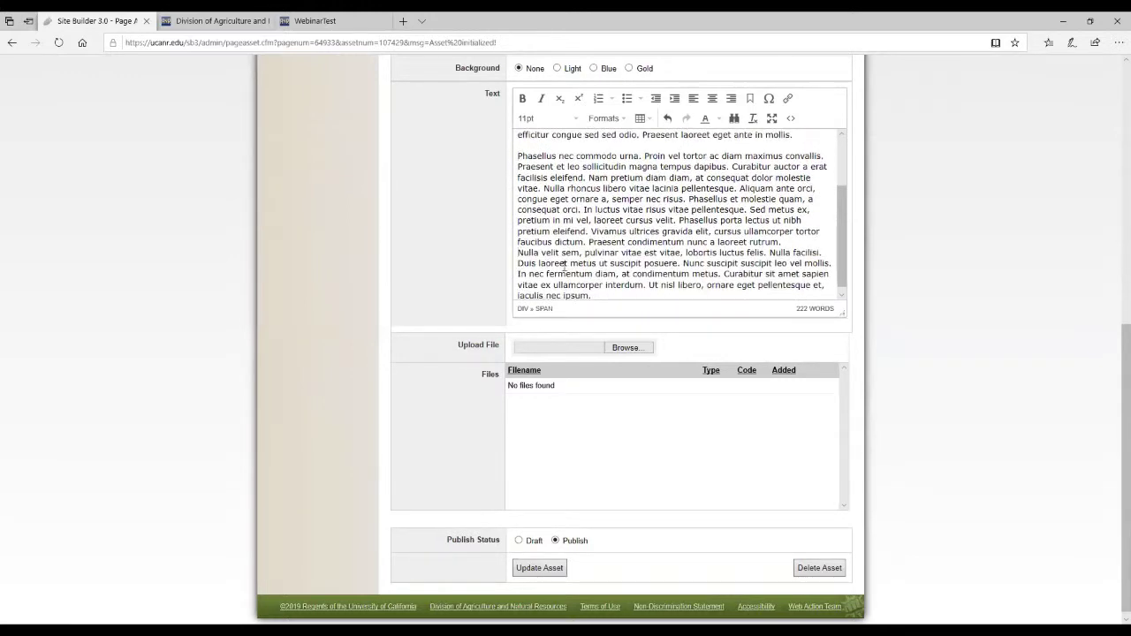
key("Return")
Make the first word 'Lorem' bold and update the asset as published.
scroll(724, 448, "up", 2)
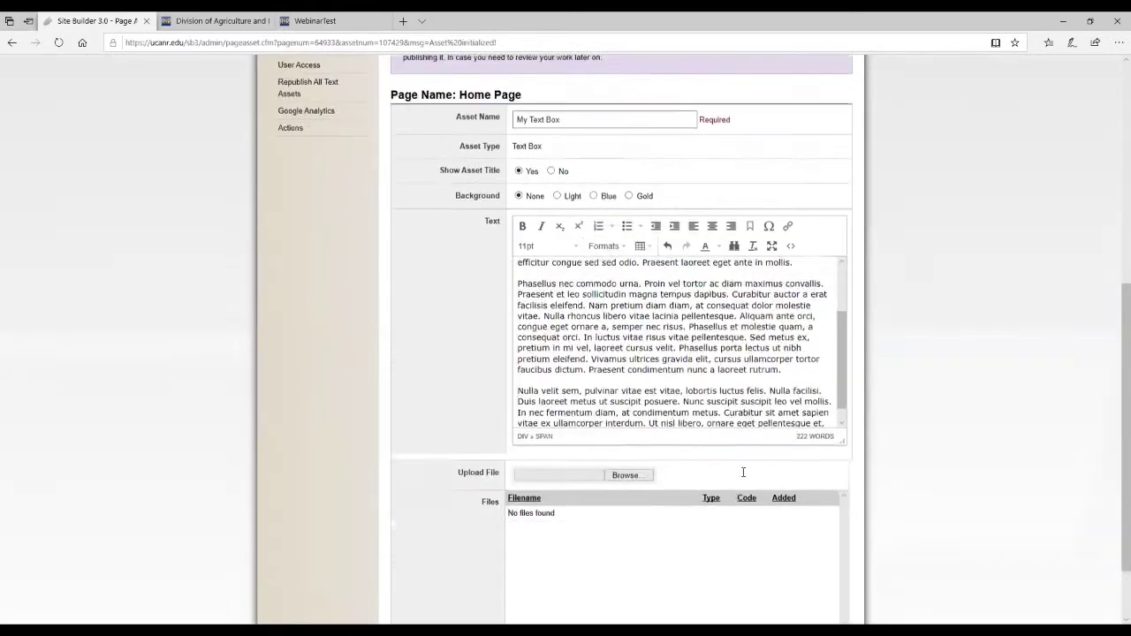
scroll(725, 448, "up", 3)
double_click(533, 379)
left_click(522, 325)
left_click(637, 404)
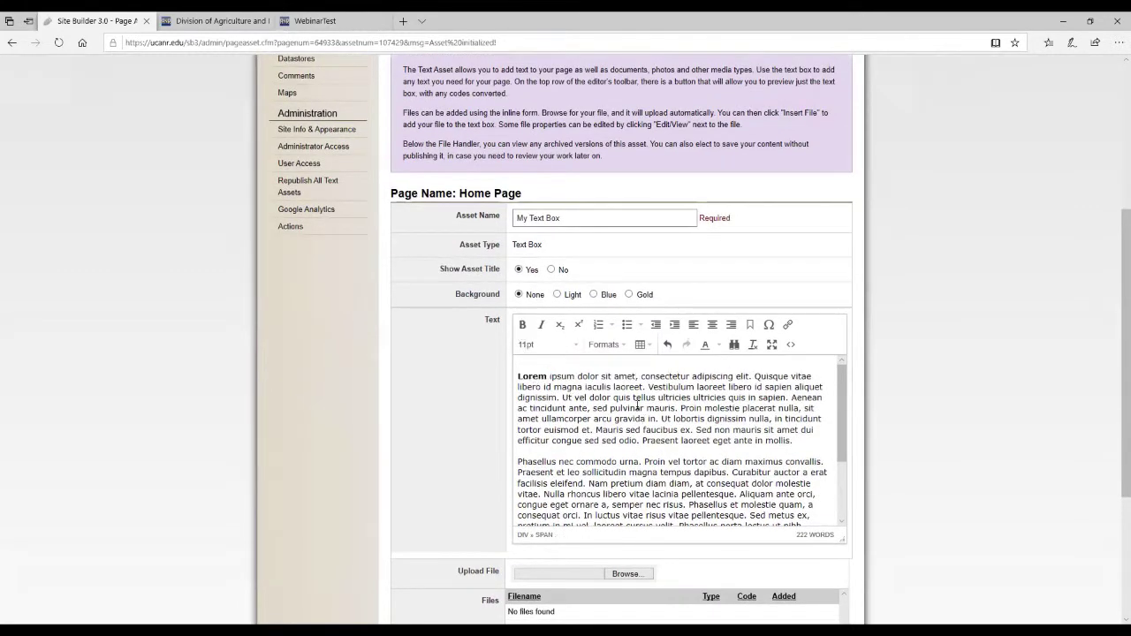
scroll(873, 356, "down", 2)
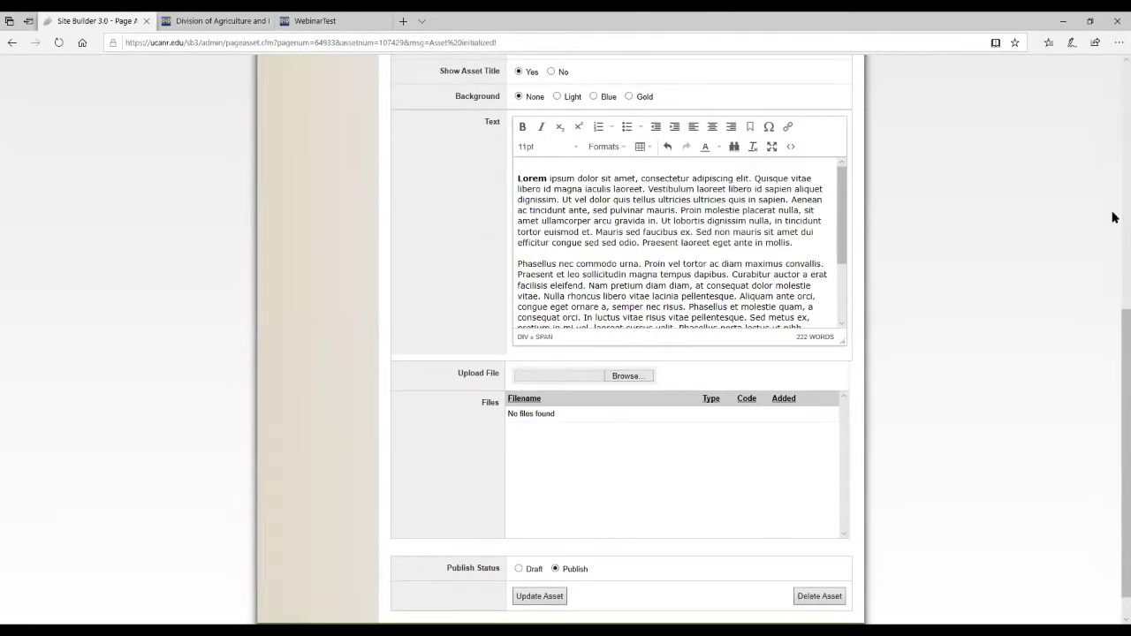
scroll(1083, 247, "down", 1)
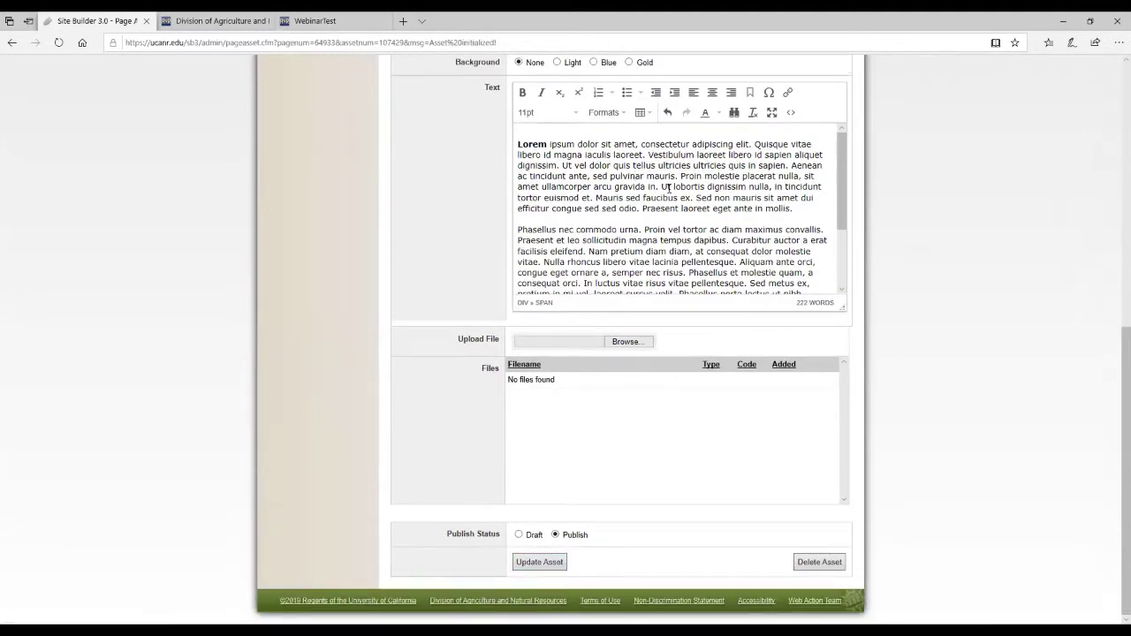
left_click(548, 566)
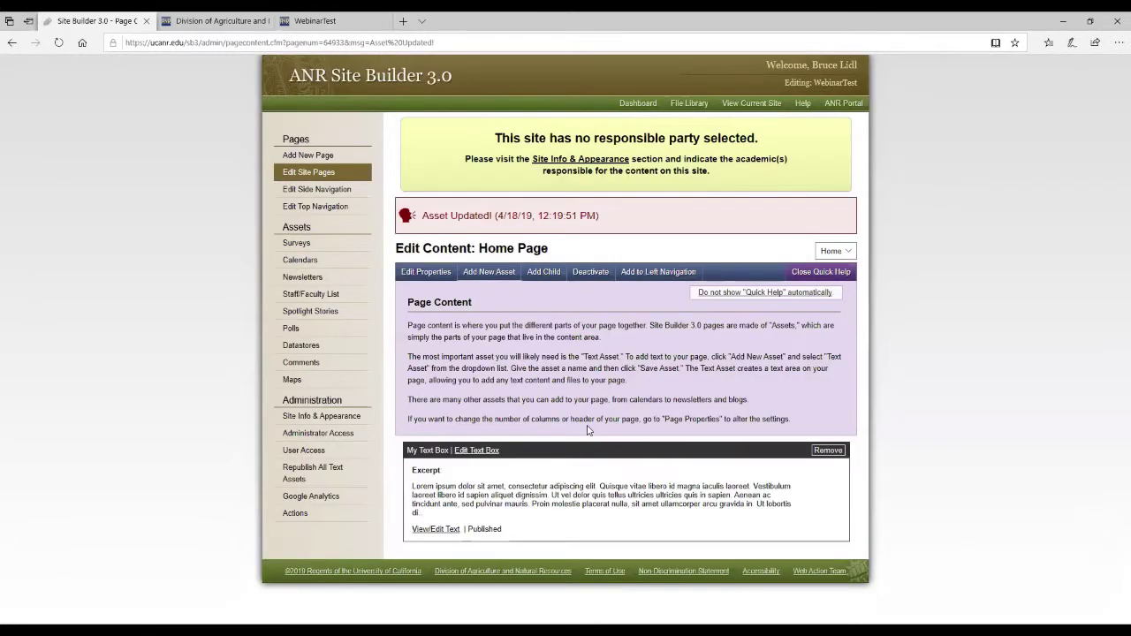
Reload the live WebinarTest Home Page to show My Text Box.
left_click(342, 16)
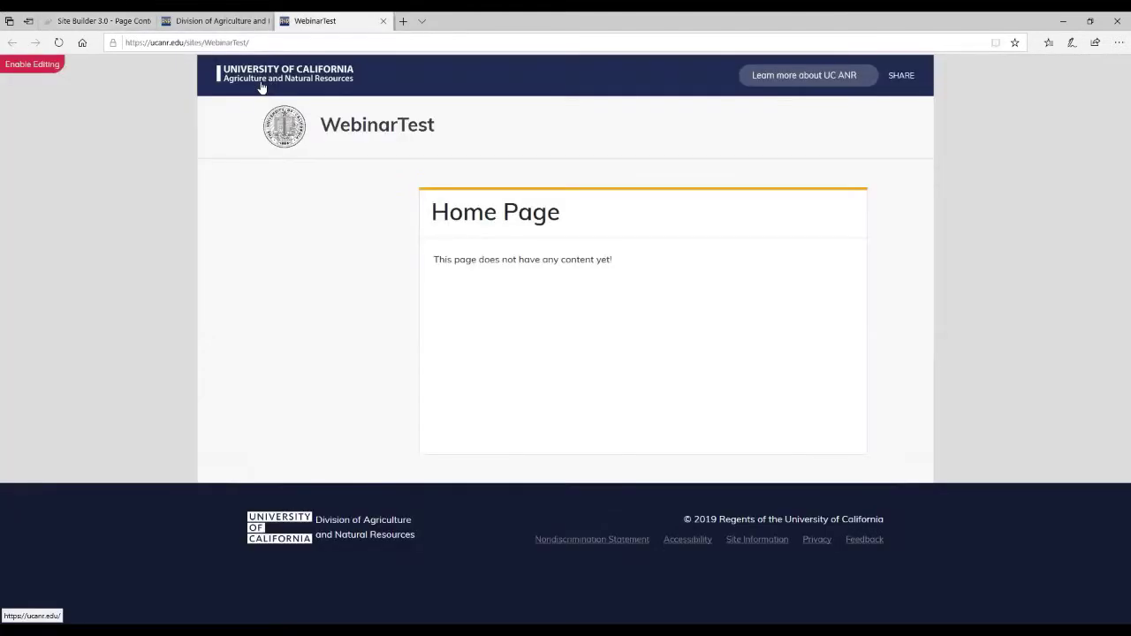
left_click(57, 43)
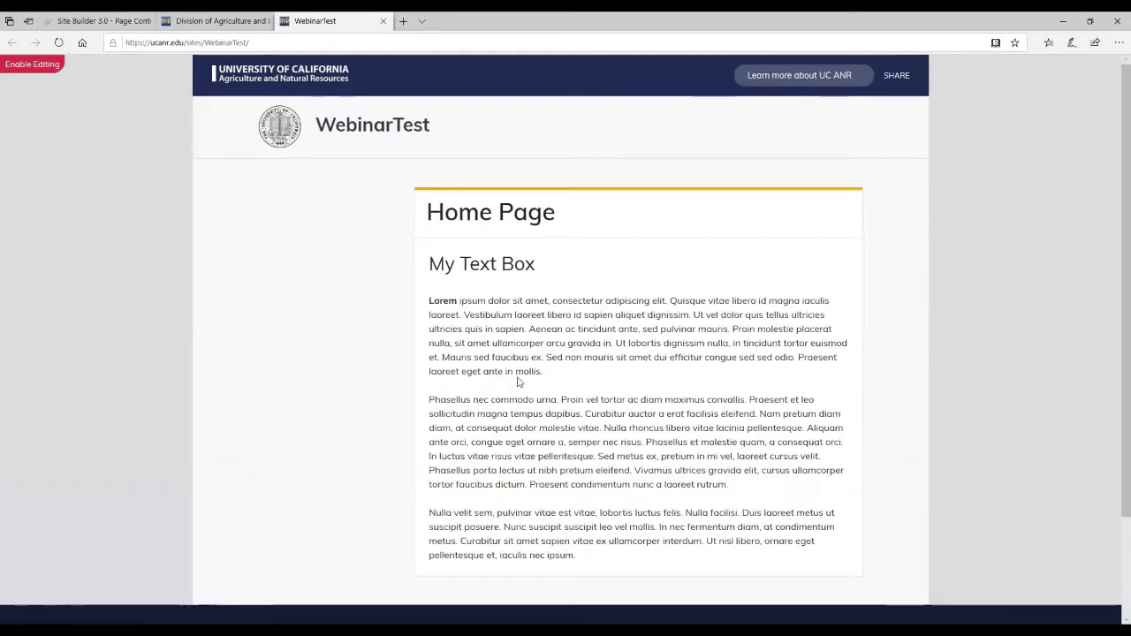
scroll(517, 393, "down", 1)
scroll(561, 369, "up", 1)
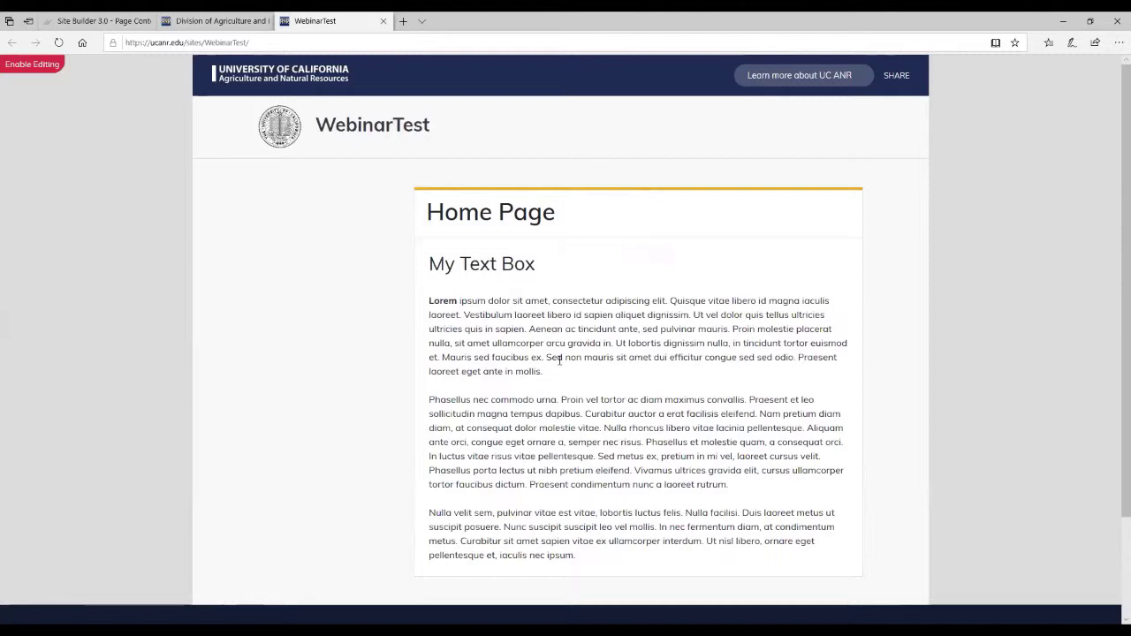
Glance at the Site Builder tab, return to WebinarTest, then go to the main UC ANR site.
left_click(97, 20)
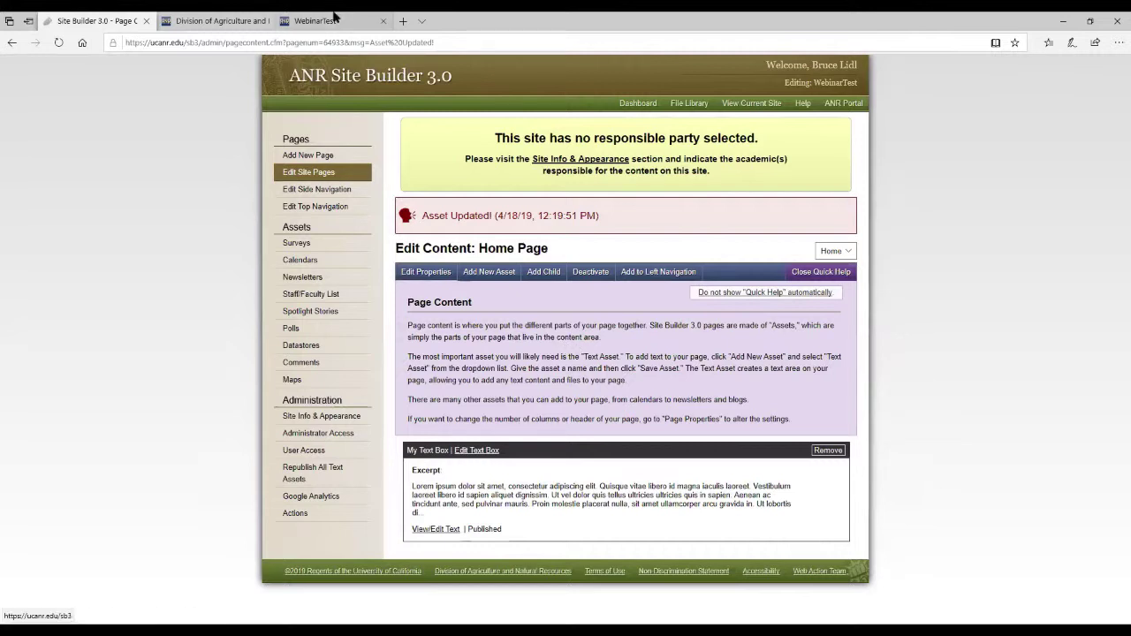
mouse_move(336, 17)
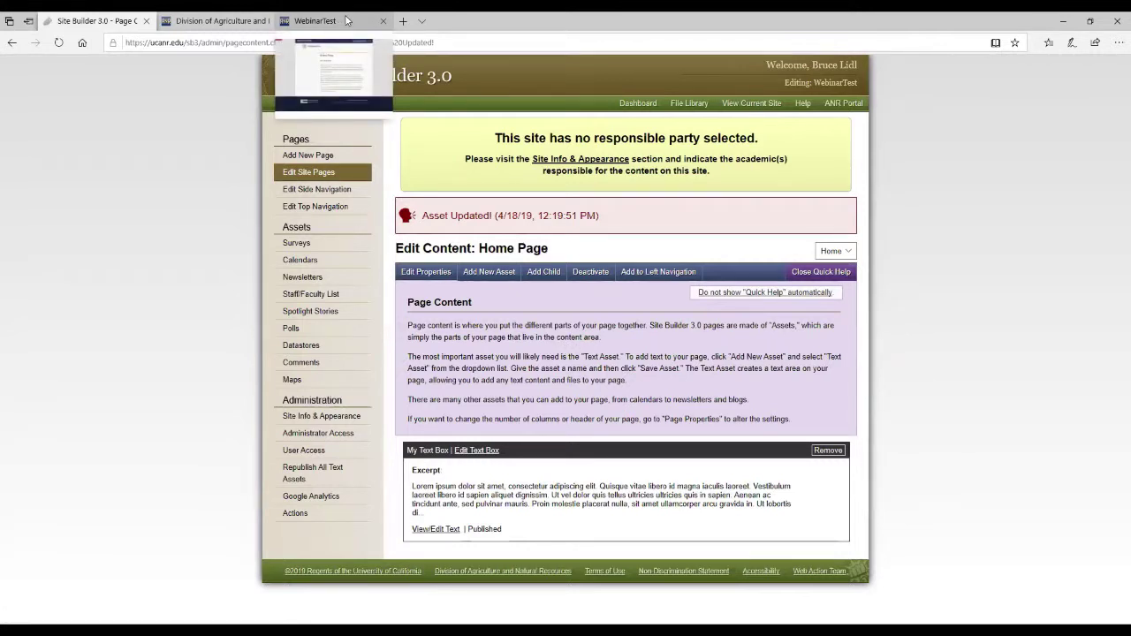
left_click(347, 17)
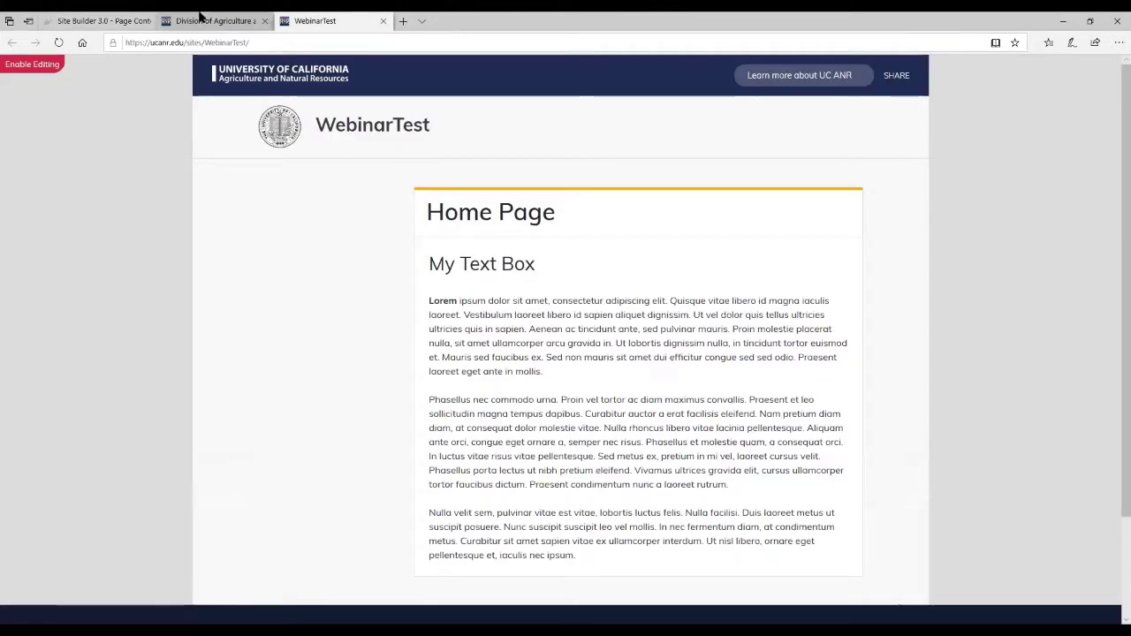
left_click(200, 16)
Scroll the ucanr.edu home page down to the What's Happening Across UC ANR news and events.
scroll(1042, 253, "up", 3)
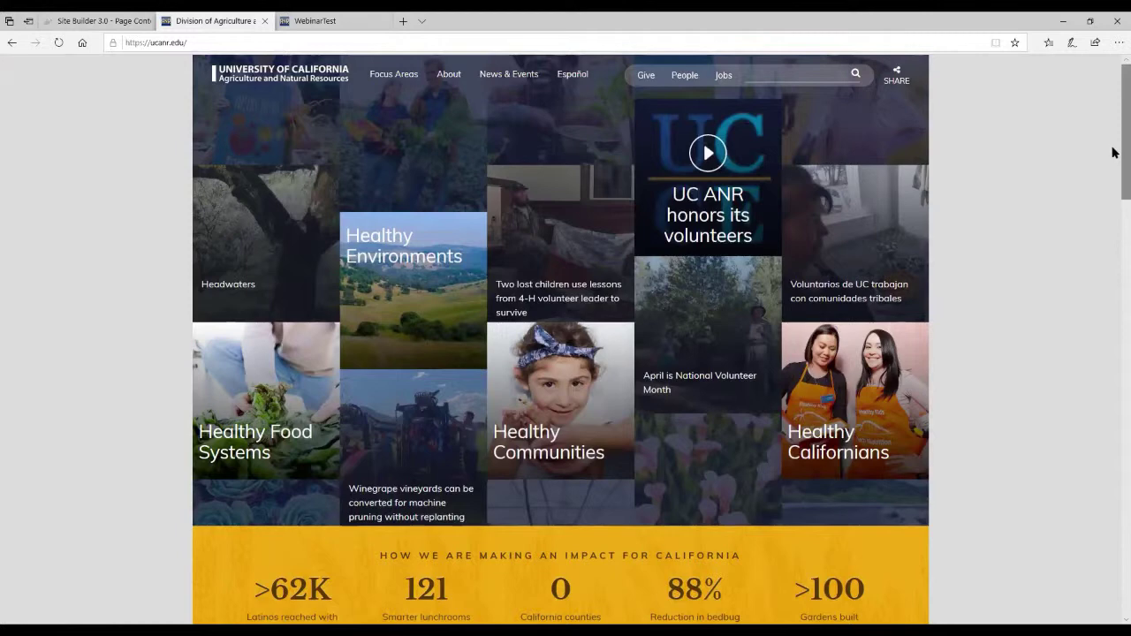
left_click_drag(1112, 152, 1113, 498)
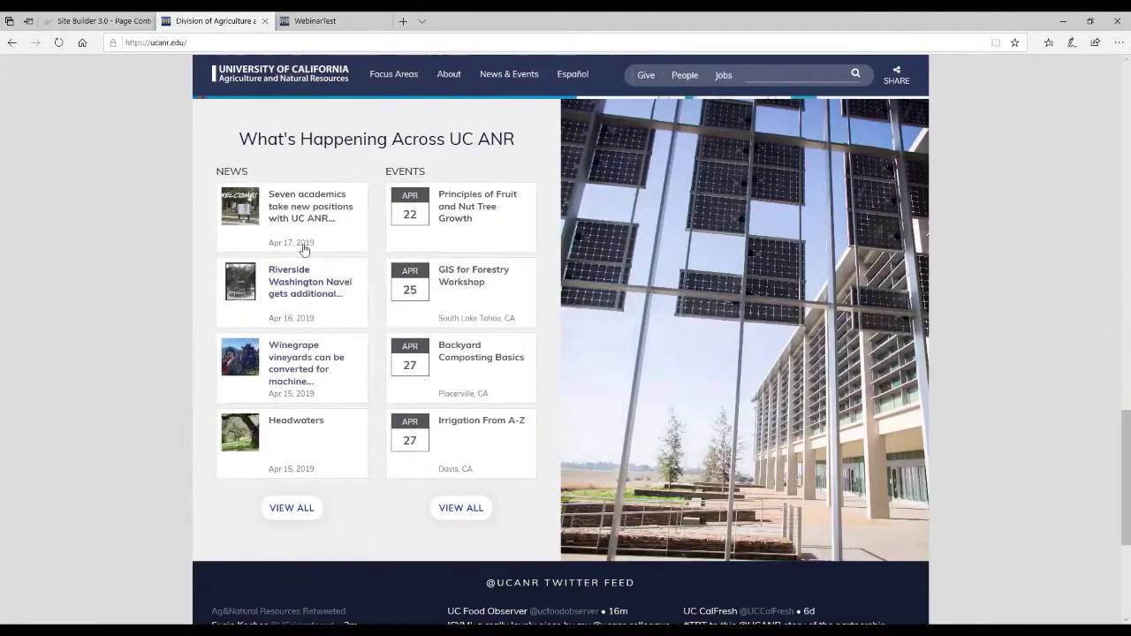
scroll(1114, 479, "down", 3)
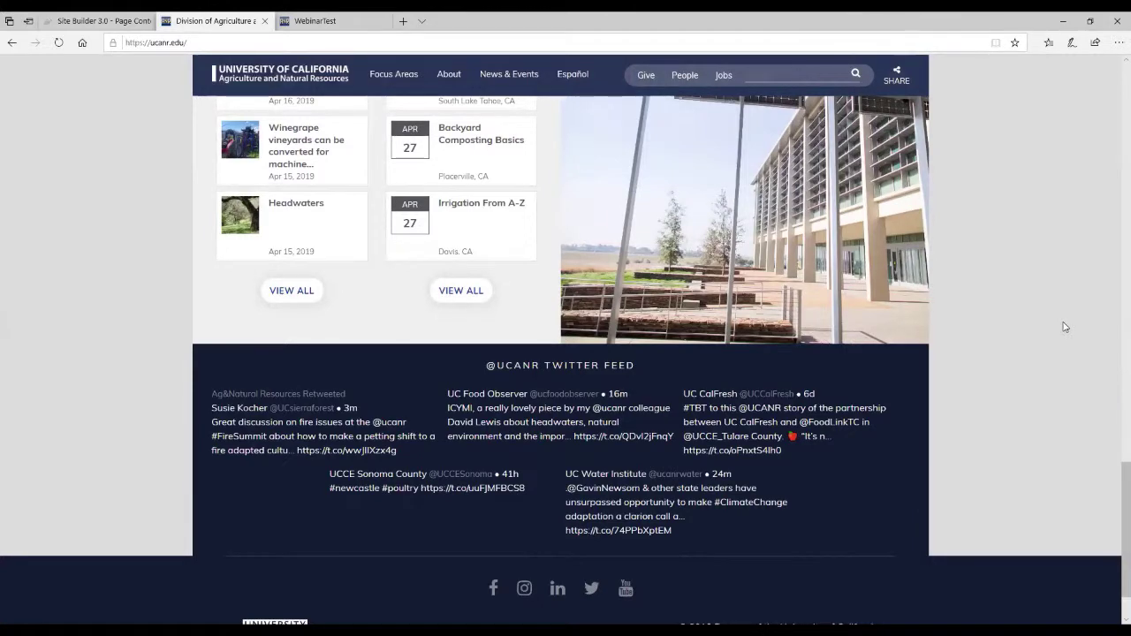
scroll(1112, 287, "up", 4)
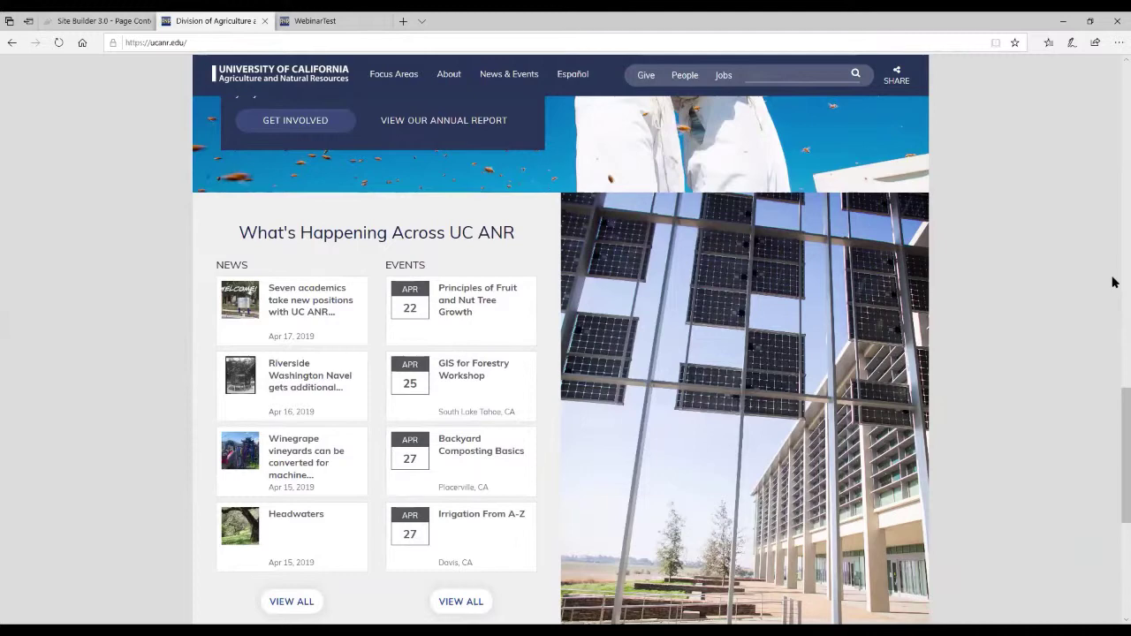
Scroll back to the top of the ucanr.edu home page showing the Healthy topic tiles.
scroll(1043, 256, "up", 2)
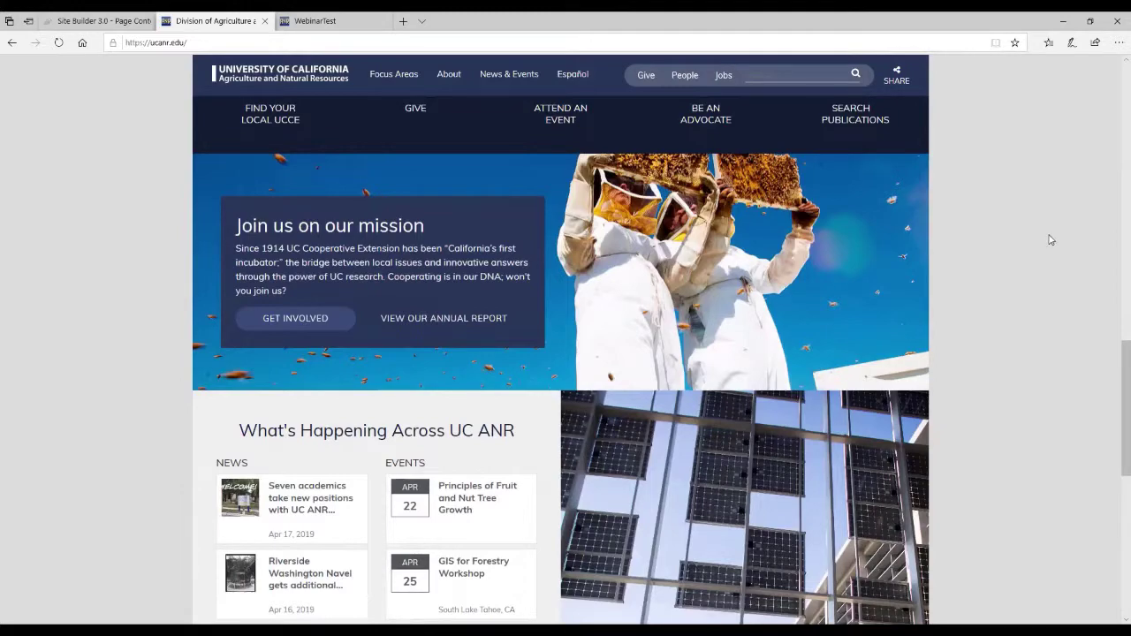
left_click_drag(1114, 380, 1113, 57)
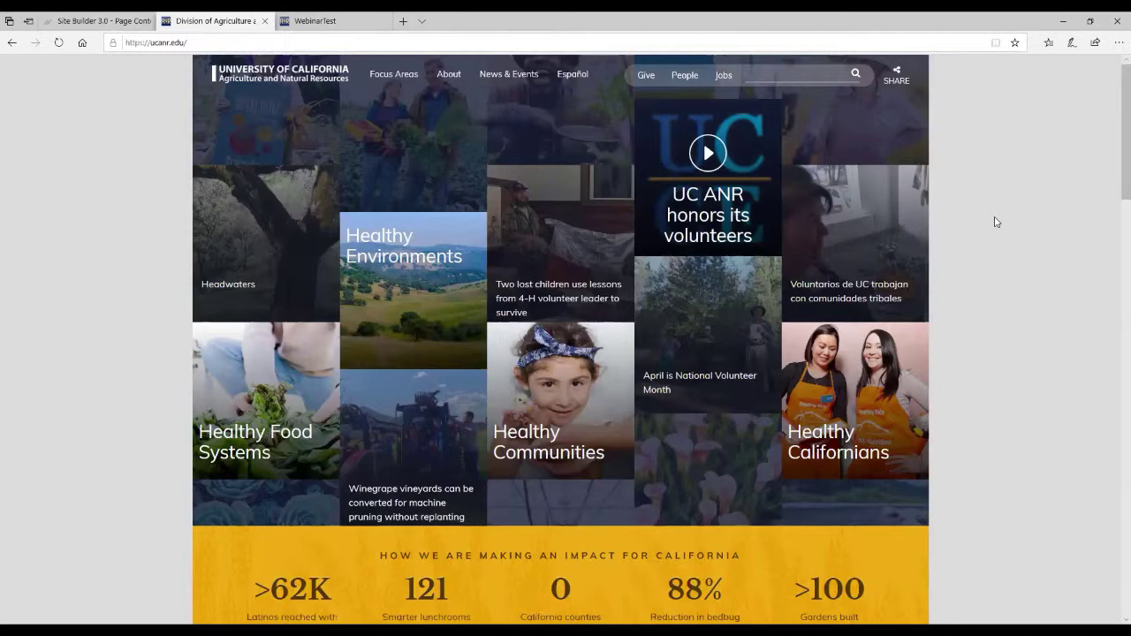
View the published My Text Box on the live WebinarTest Home Page, then return to Site Builder.
left_click(305, 17)
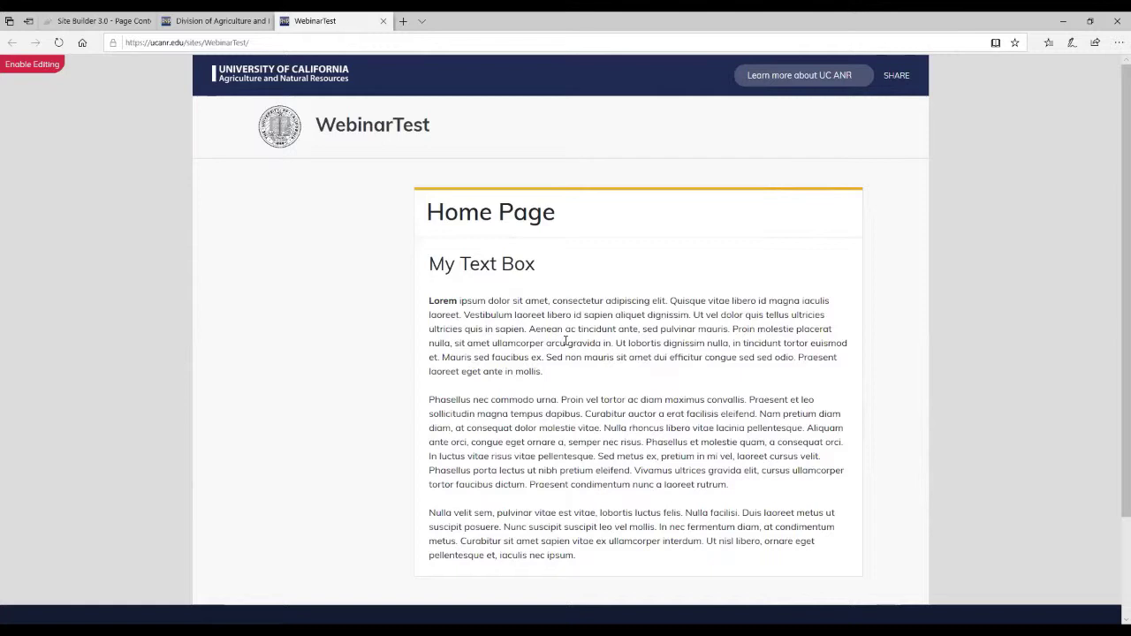
left_click(97, 19)
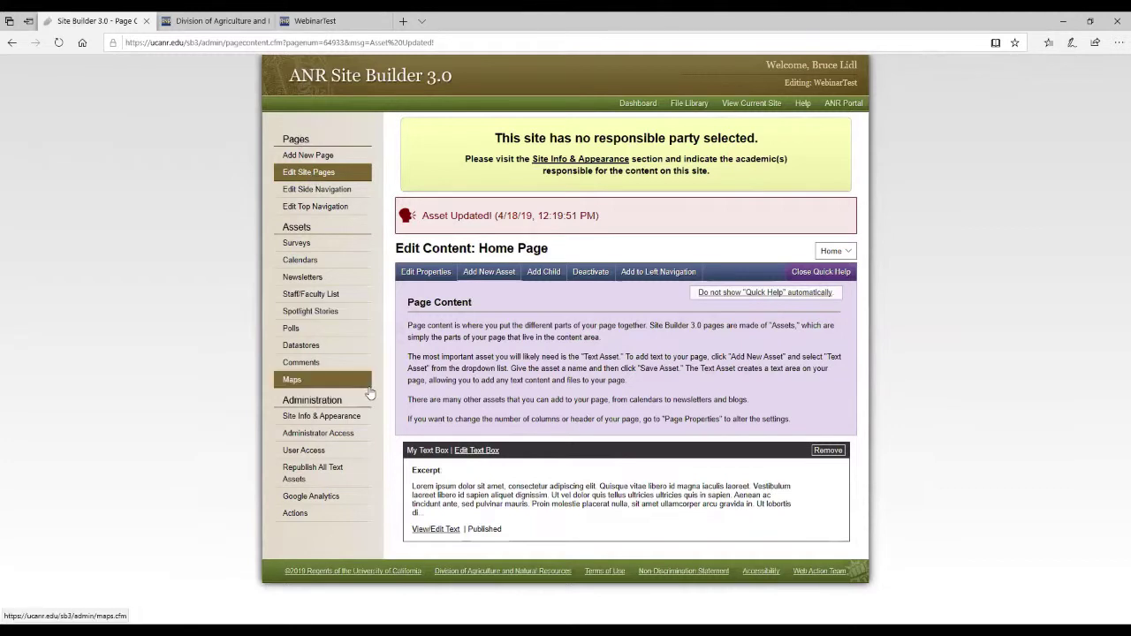
Open the Home Page's properties and review its General Settings form.
left_click(443, 276)
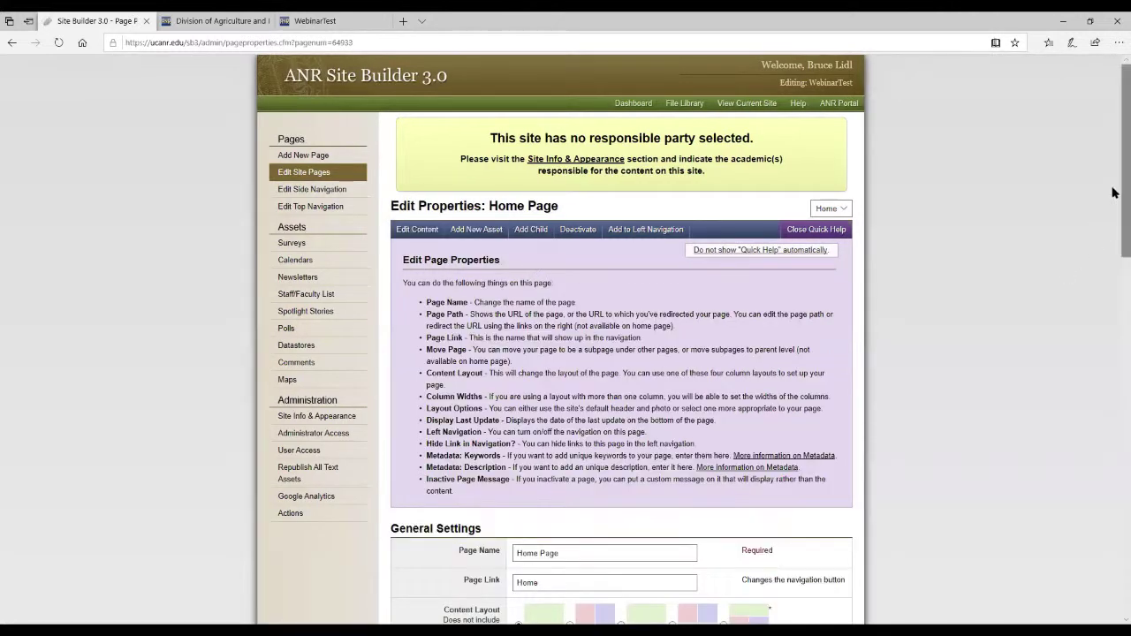
left_click_drag(1113, 190, 1113, 345)
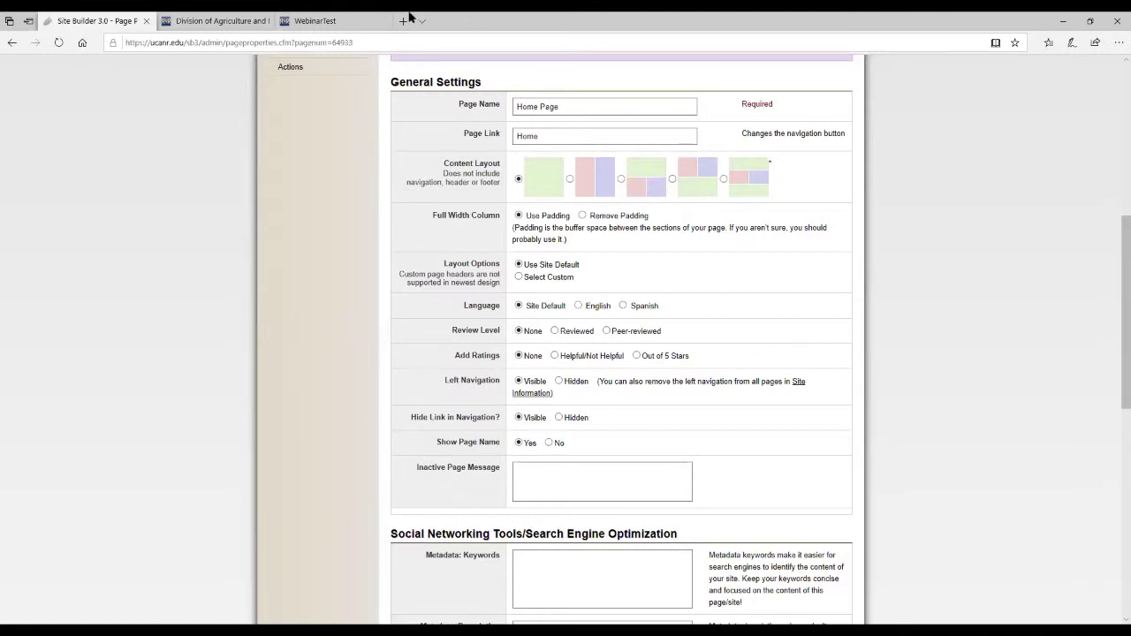
left_click(190, 18)
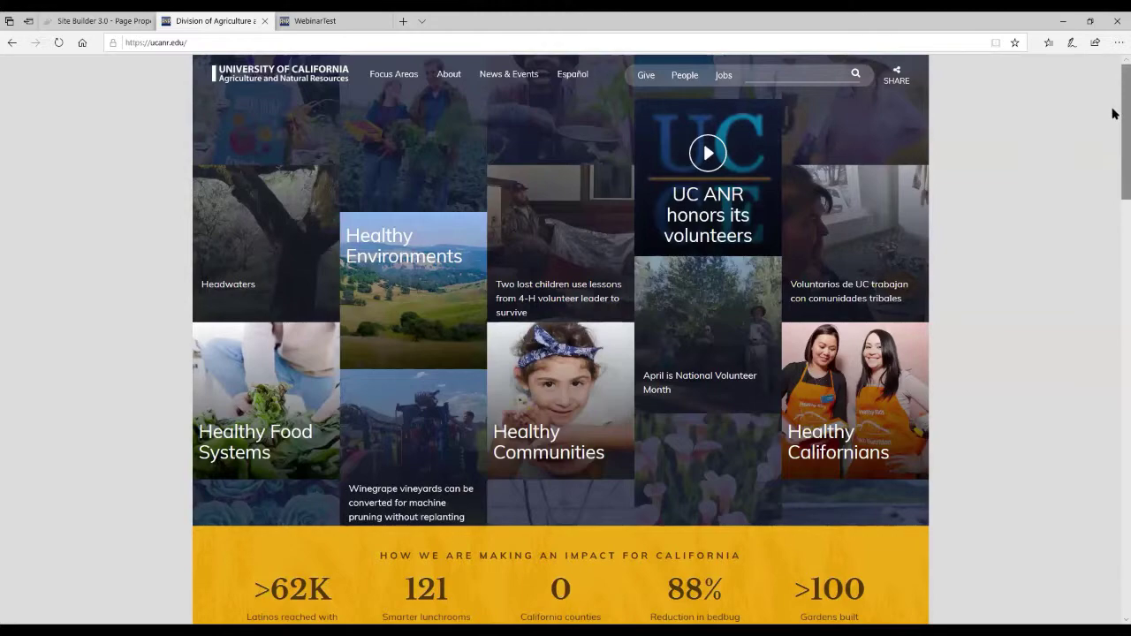
Scroll through the ucanr.edu homepage sections, back up to the top, then open About UC ANR.
scroll(1114, 113, "down", 5)
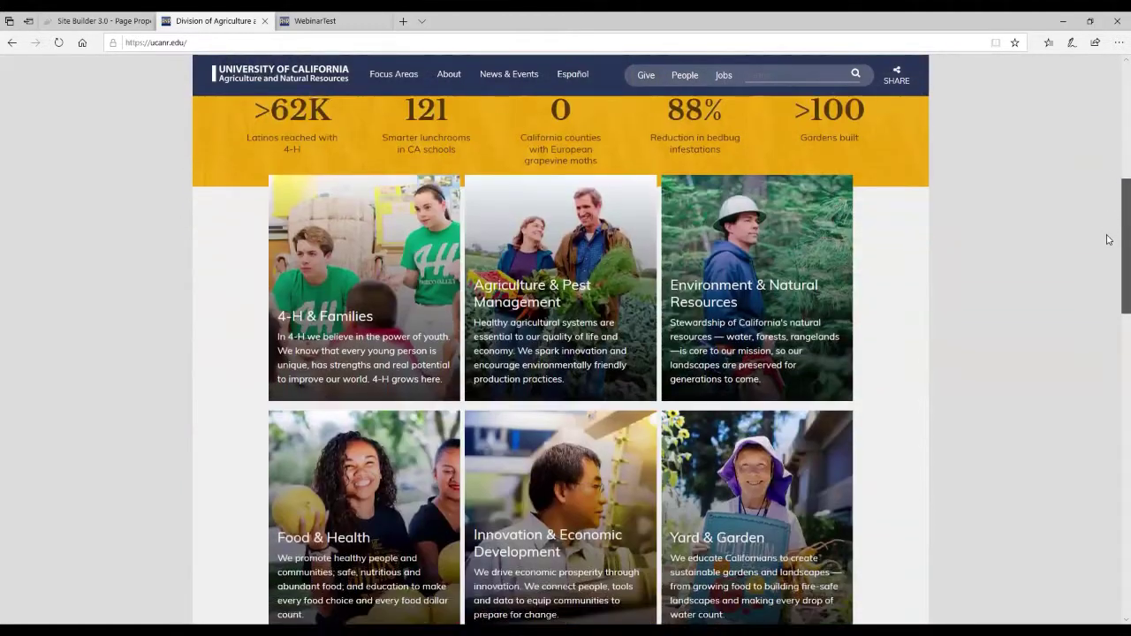
scroll(1108, 240, "down", 4)
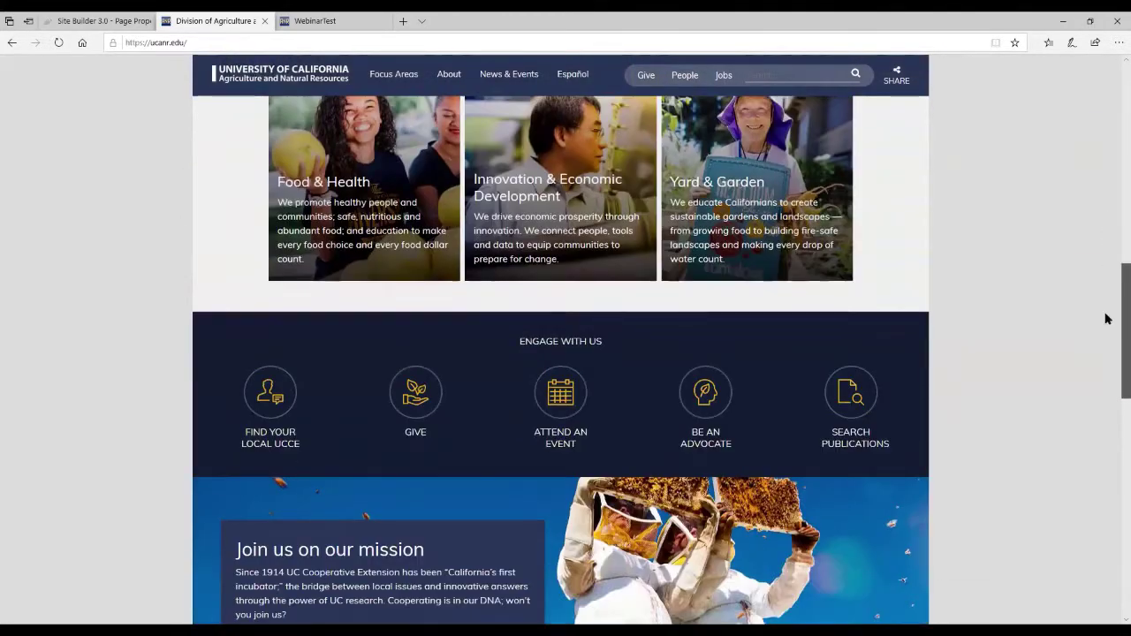
left_click_drag(1106, 318, 1113, 484)
left_click_drag(1114, 354, 1105, 76)
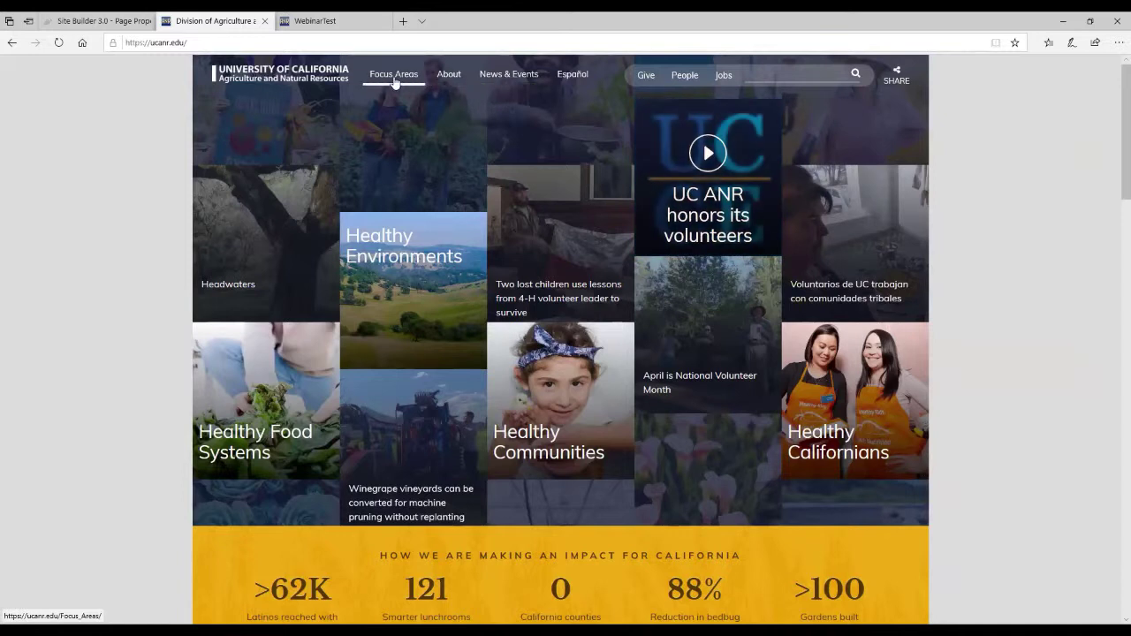
left_click(464, 77)
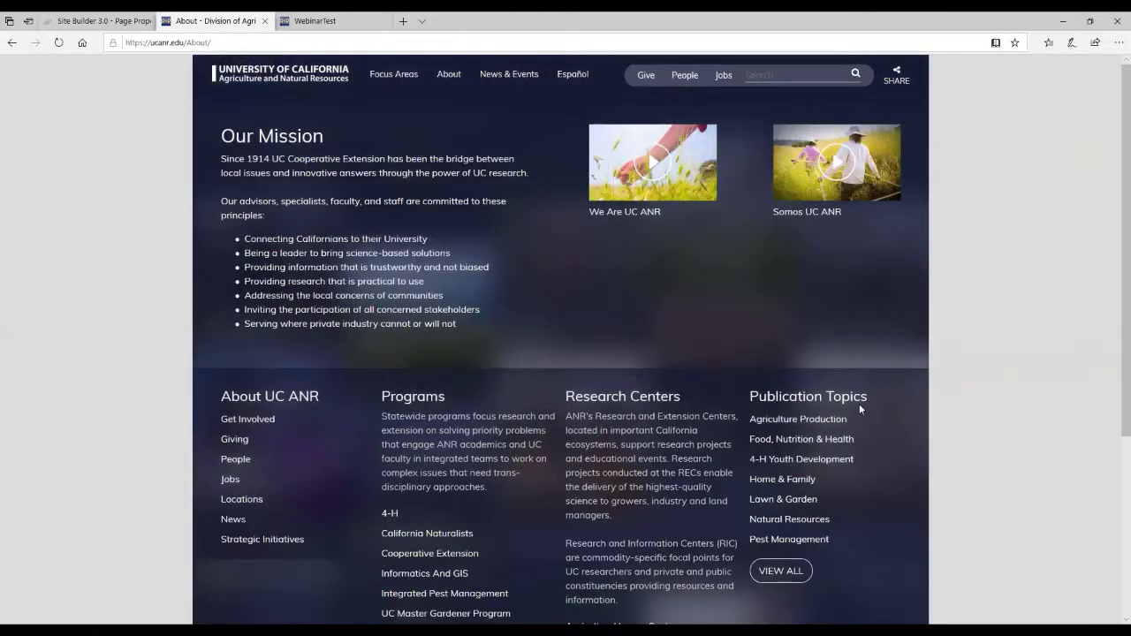
Look over the About UC ANR page, then open the News & Events listing.
scroll(1023, 371, "down", 3)
scroll(1015, 370, "up", 3)
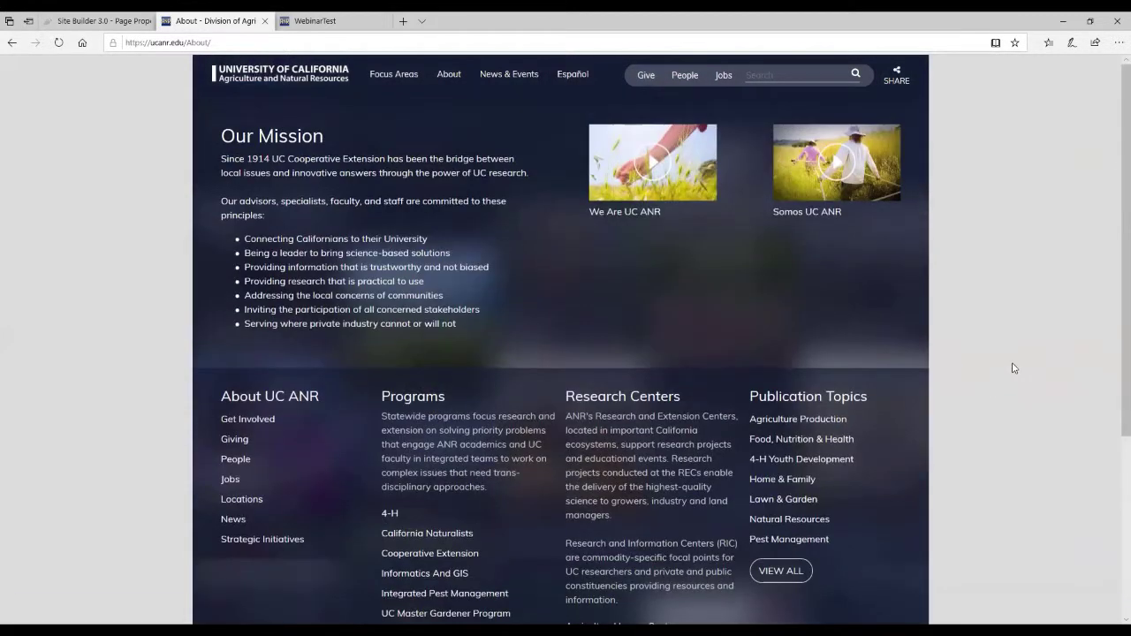
left_click(505, 78)
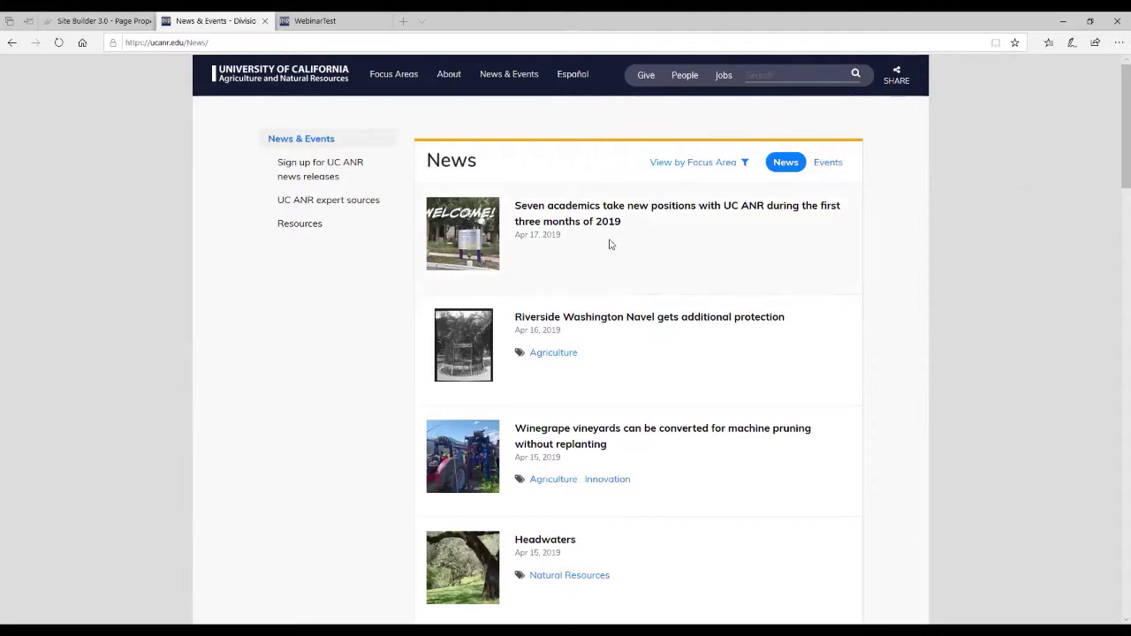
Return to the ucanr.edu homepage using the University of California ANR logo.
left_click(293, 78)
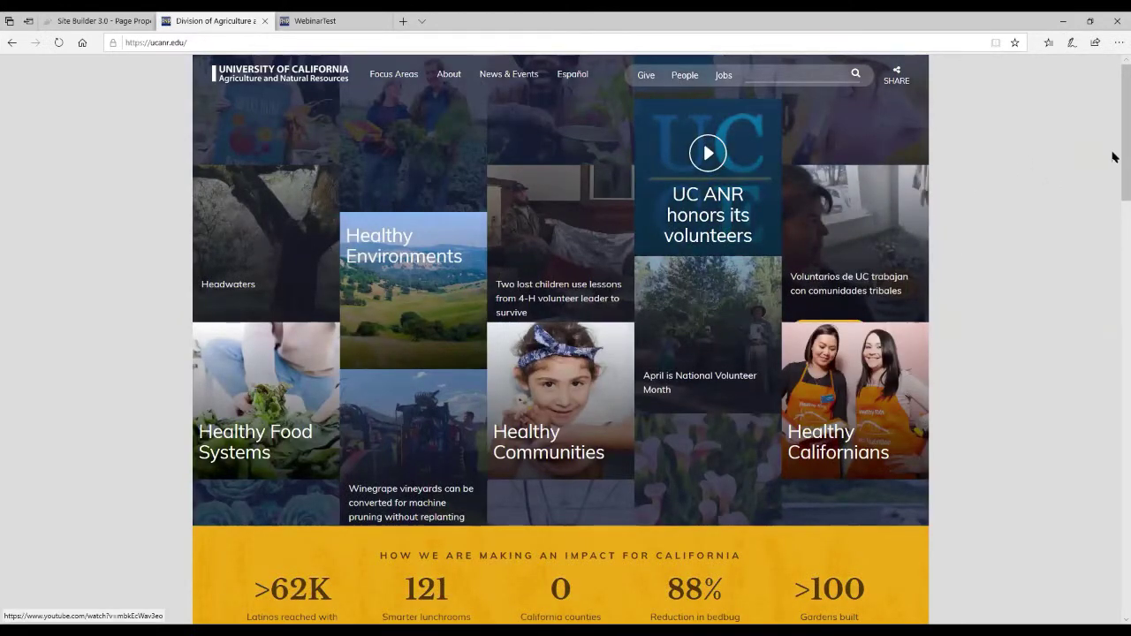
scroll(1112, 183, "down", 8)
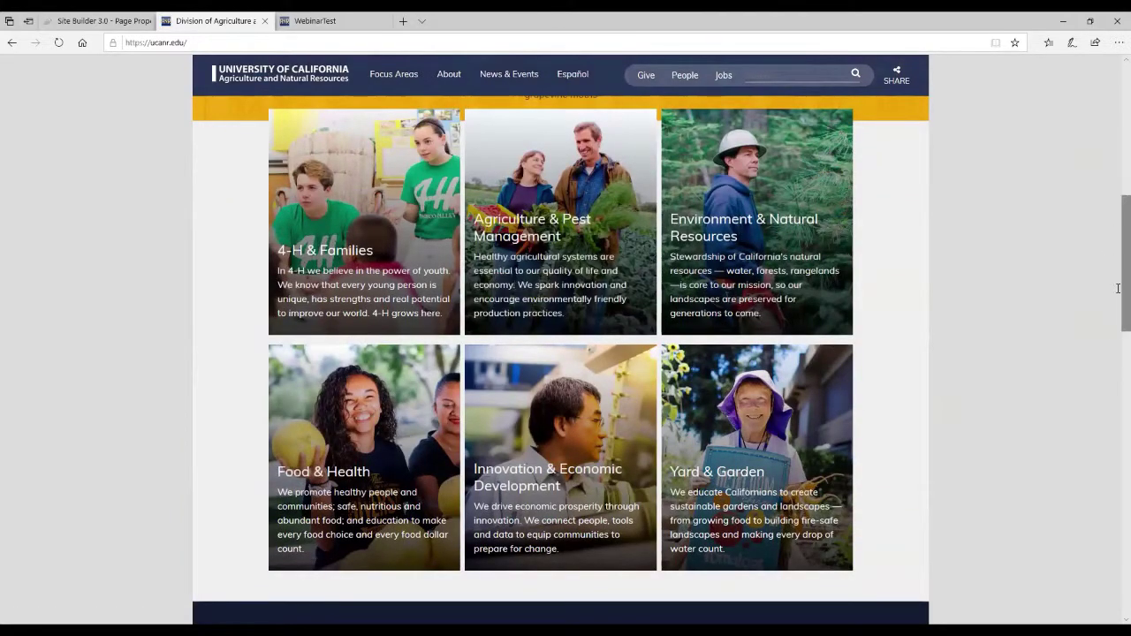
left_click_drag(1118, 232, 1118, 293)
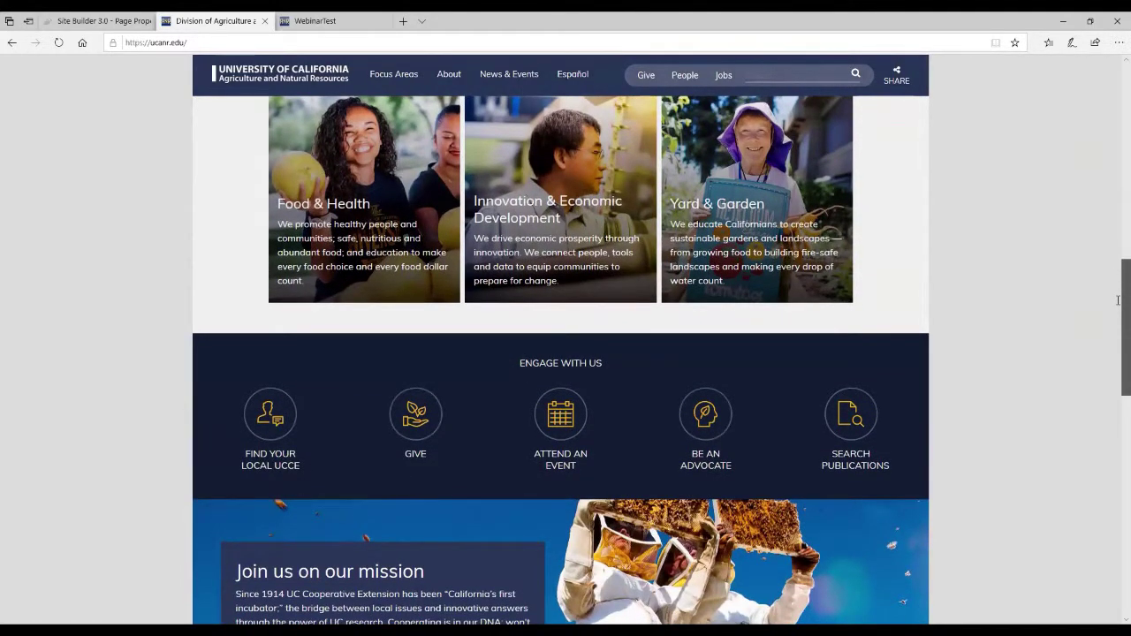
scroll(1118, 294, "down", 5)
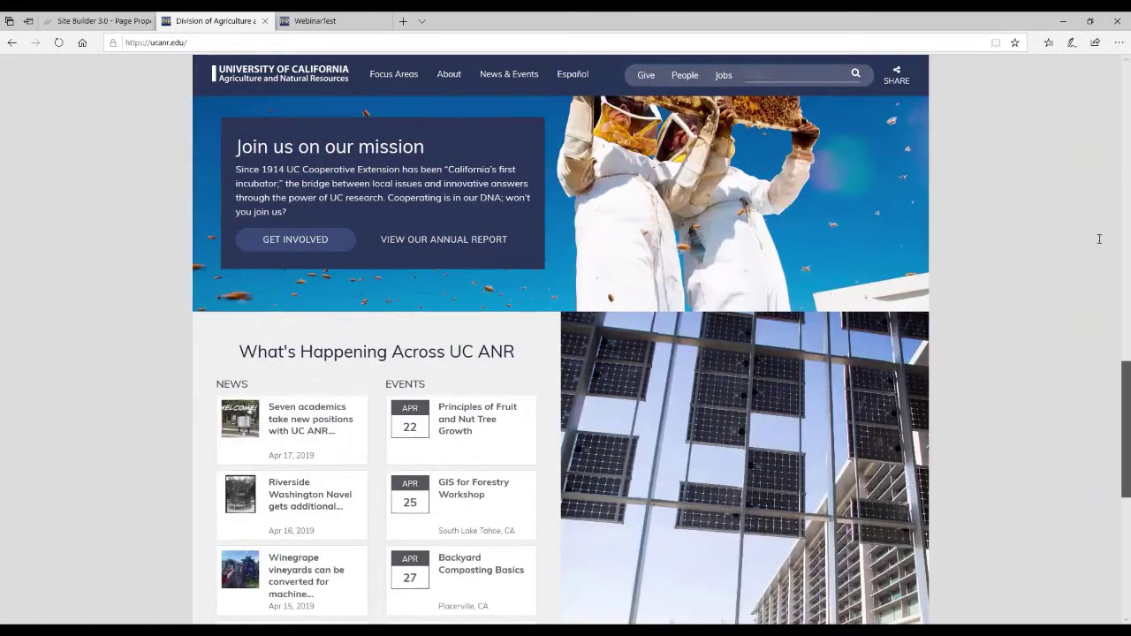
scroll(1099, 238, "down", 2)
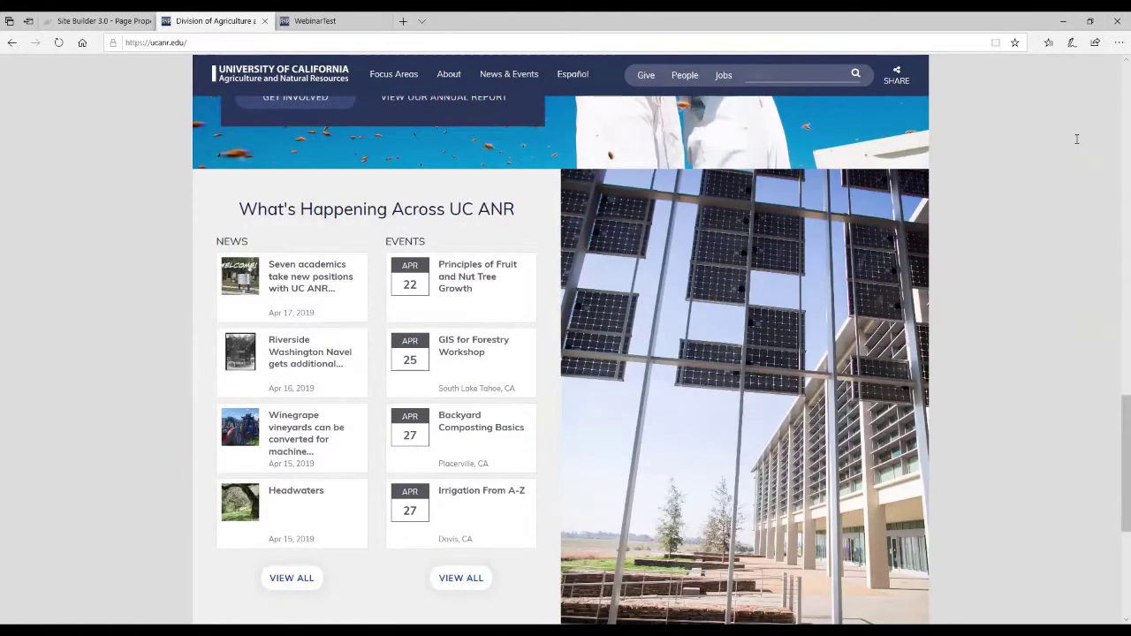